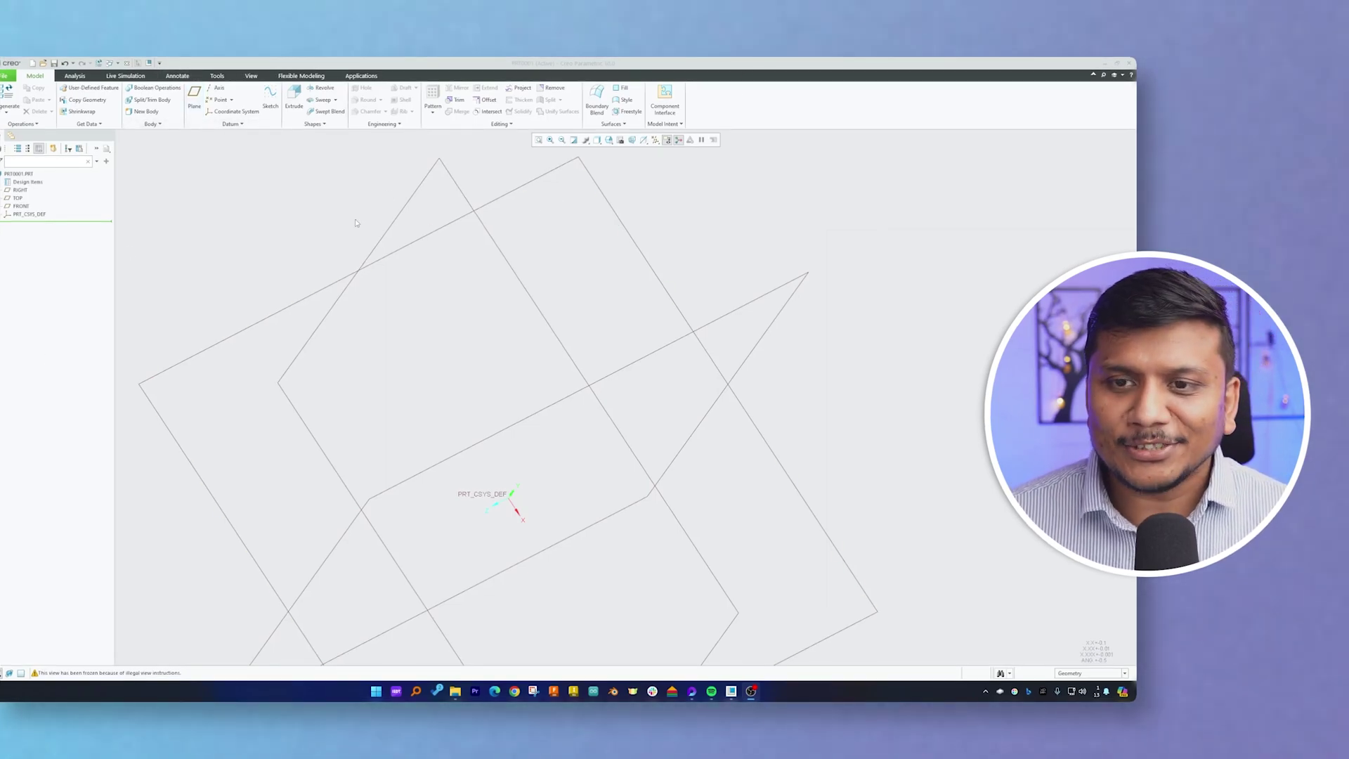
- Start a new sketch on the RIGHT datum plane
{"action": "middle_click_drag", "start_coordinate": [355, 223], "coordinate": [366, 281]}
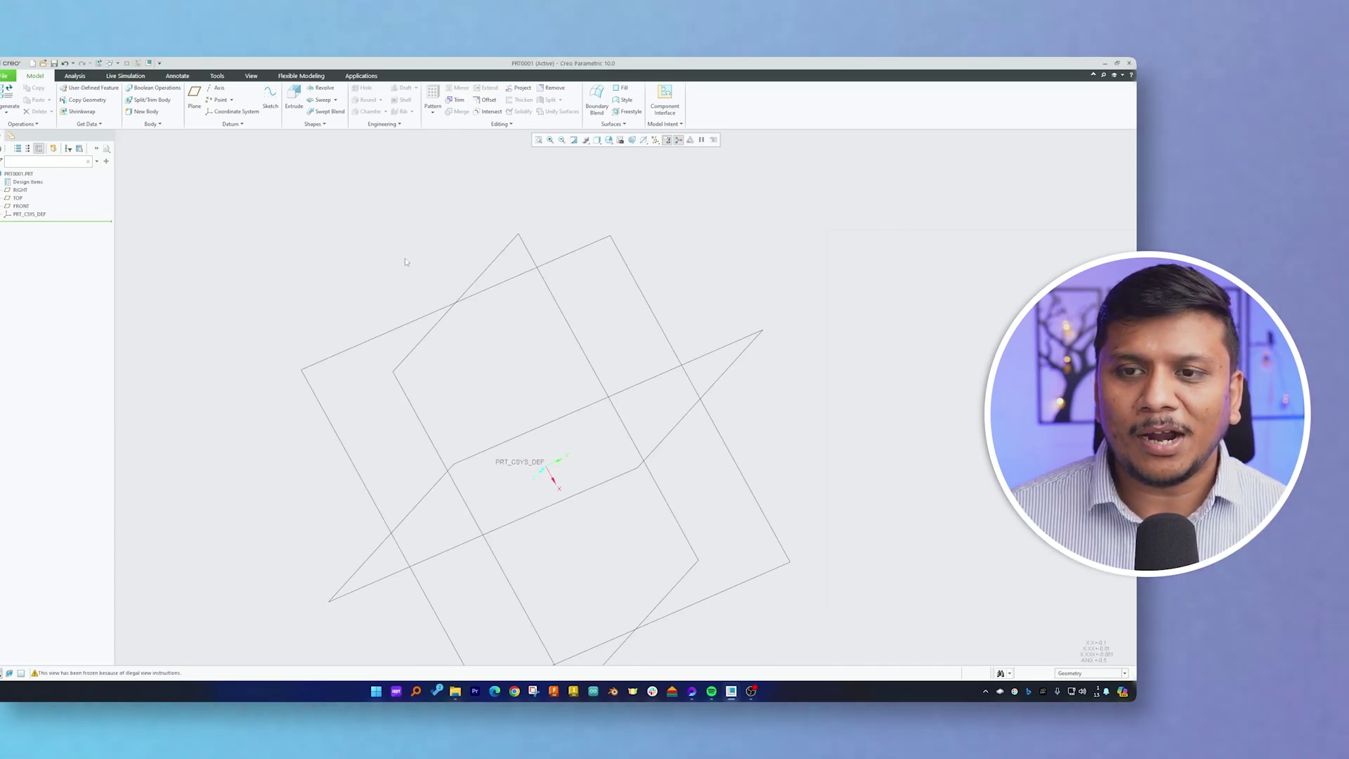
{"action": "left_click", "coordinate": [270, 98]}
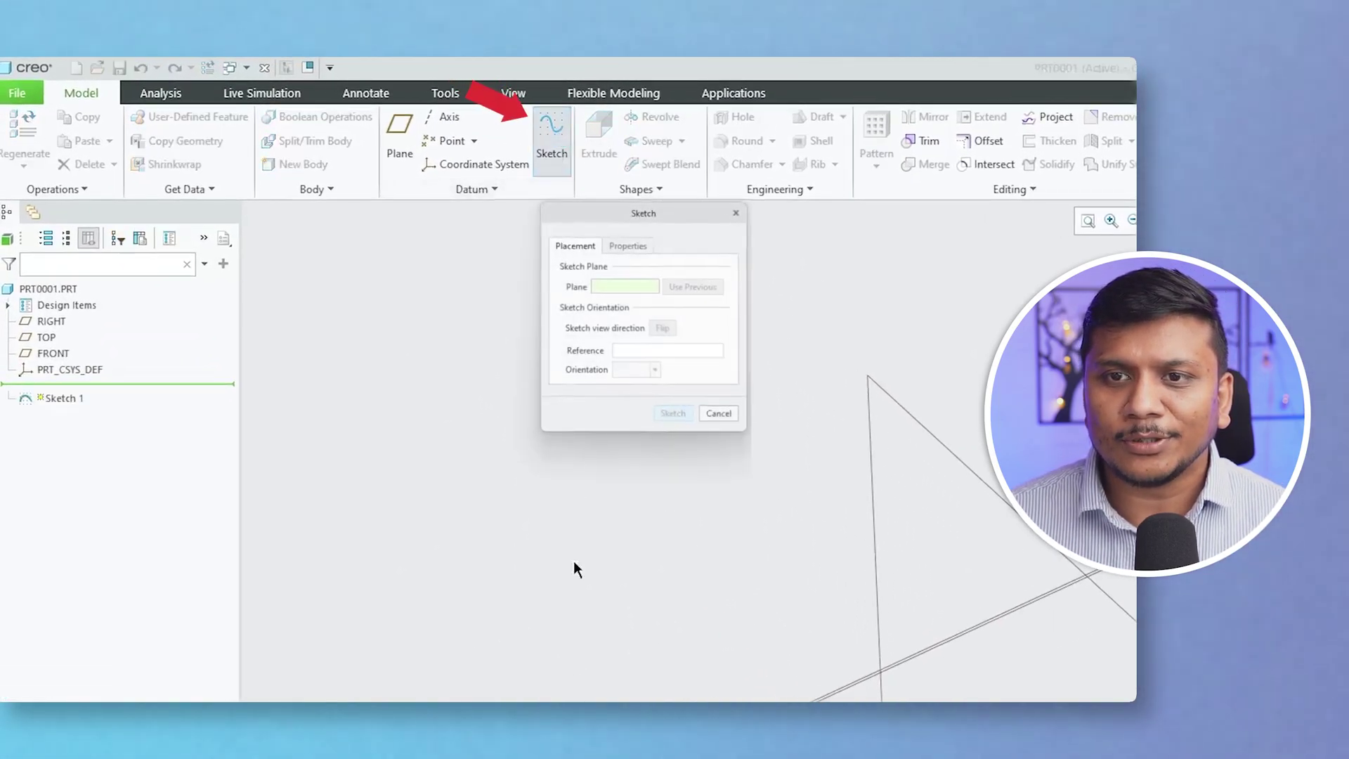
{"action": "left_click", "coordinate": [499, 500]}
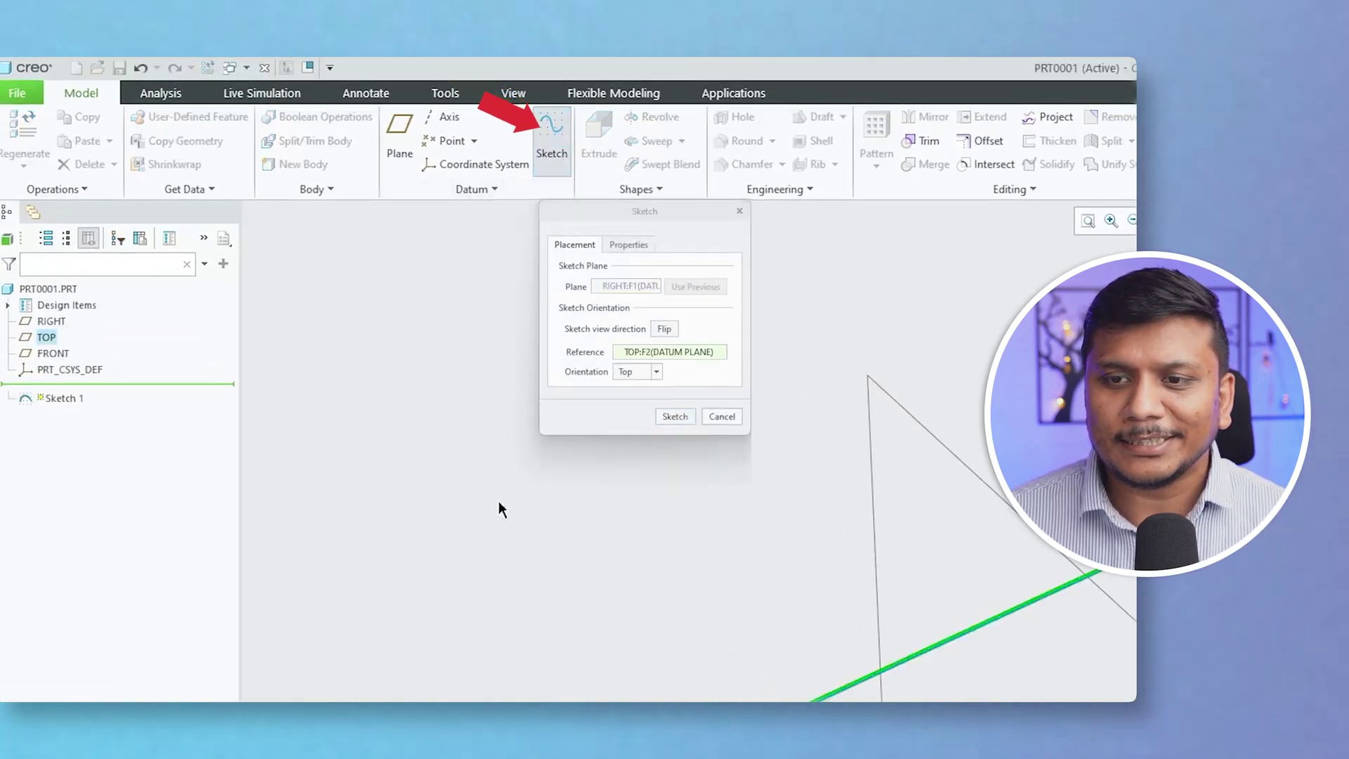
{"action": "left_click", "coordinate": [674, 416]}
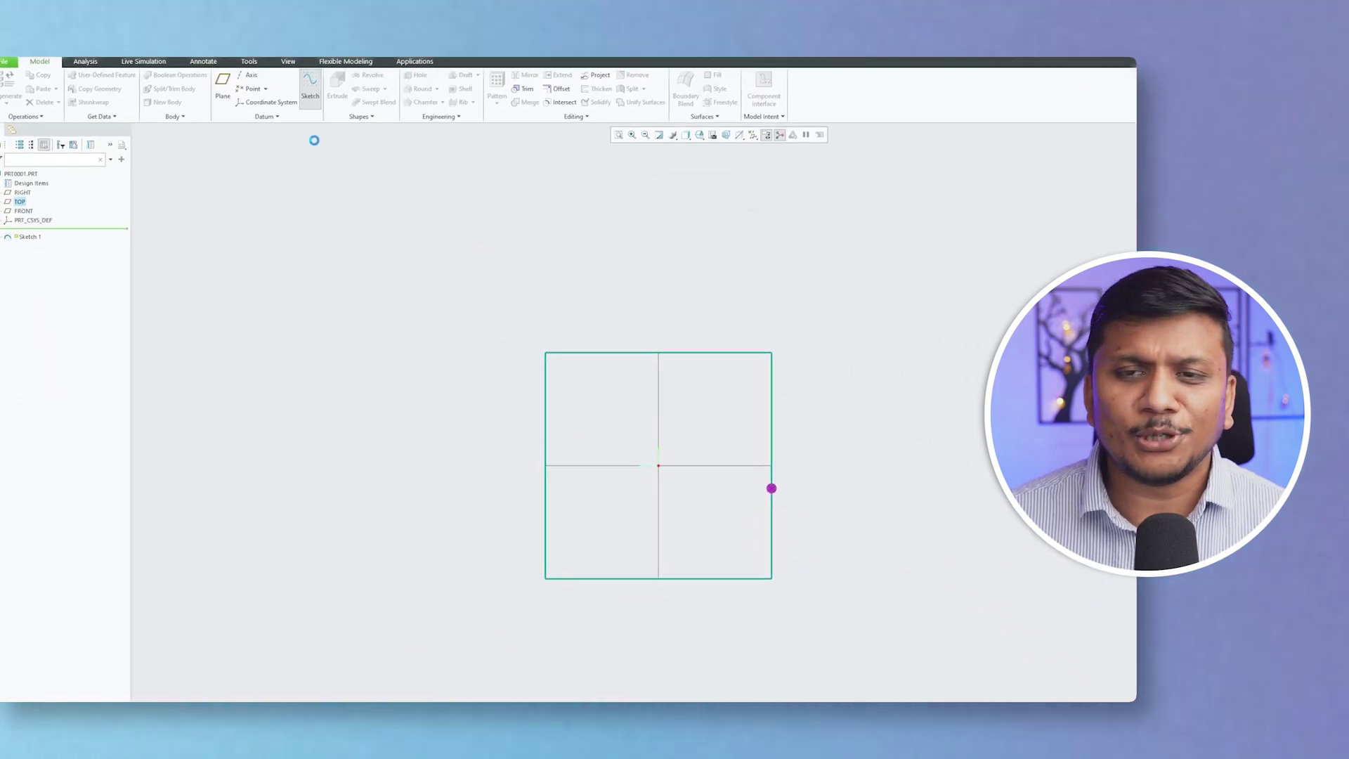
- Draw a Center Rectangle from the origin to a corner point and finish Sketch 1
{"action": "left_click", "coordinate": [289, 88]}
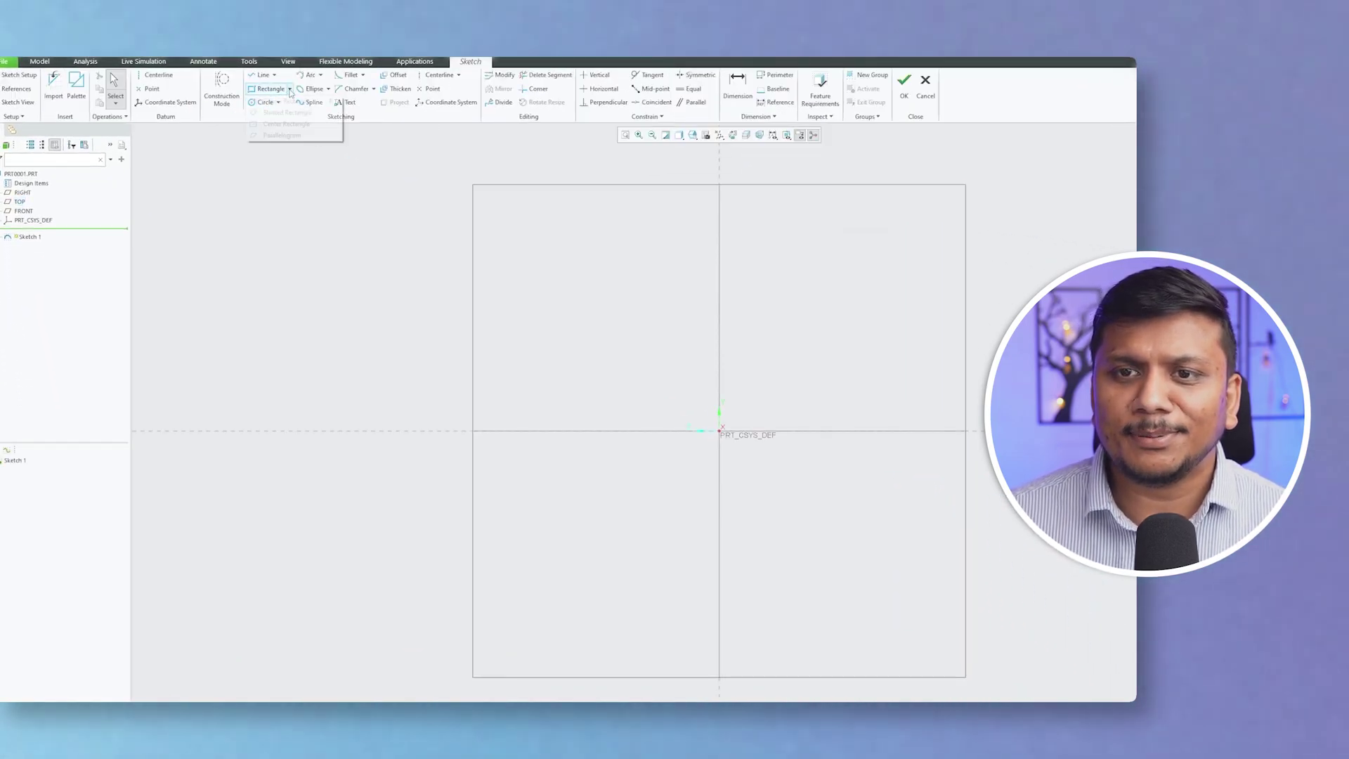
{"action": "left_click", "coordinate": [284, 124]}
{"action": "left_click", "coordinate": [718, 430]}
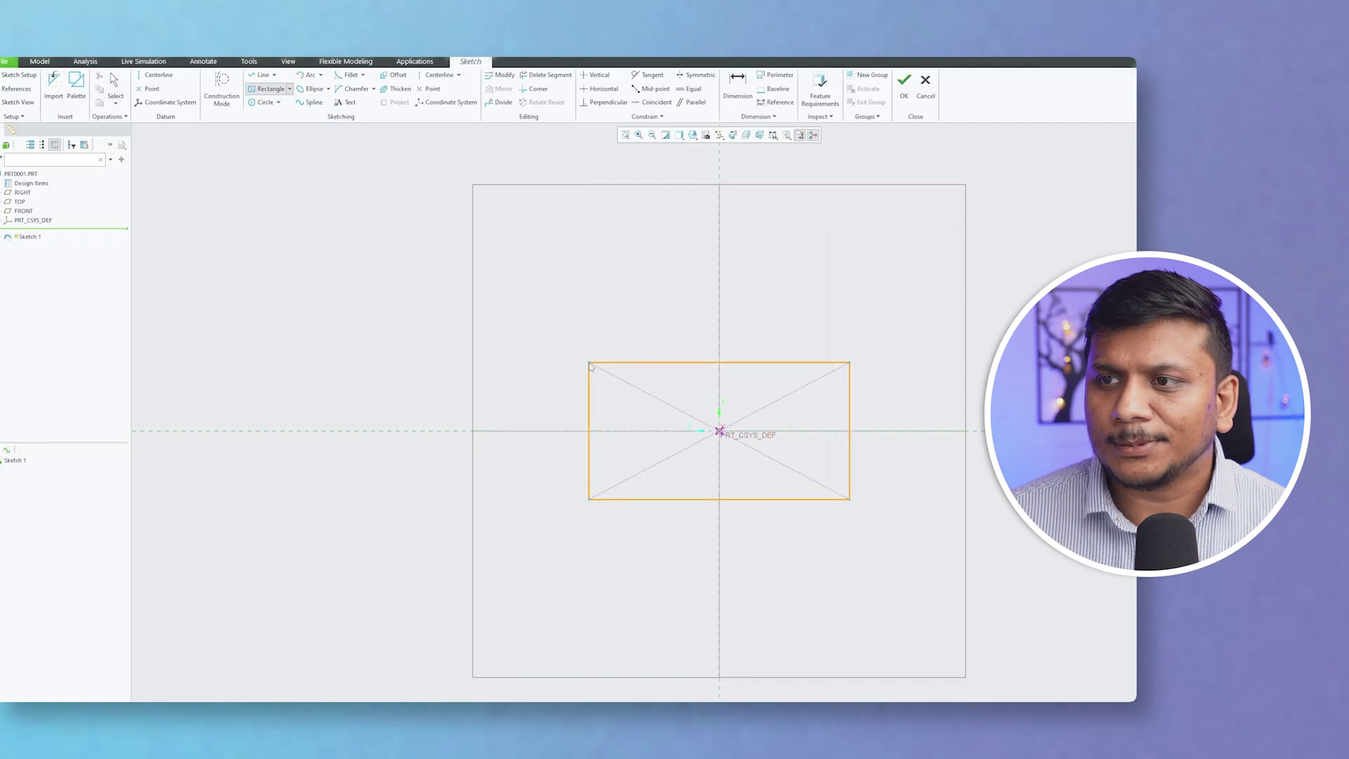
{"action": "left_click", "coordinate": [850, 499]}
{"action": "left_click", "coordinate": [904, 86]}
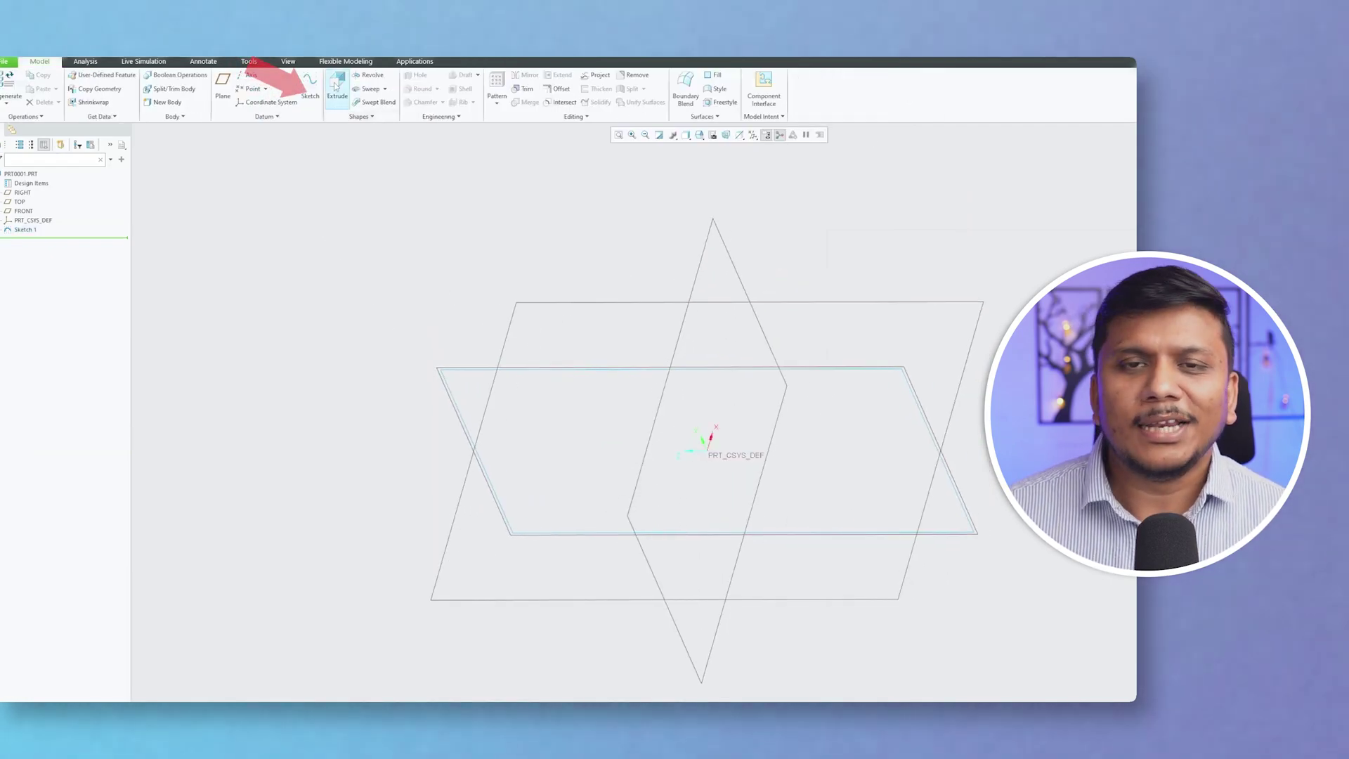
- Extrude the rectangle sketch as a solid, changing its depth from 205.21 to 100
{"action": "left_click", "coordinate": [333, 82]}
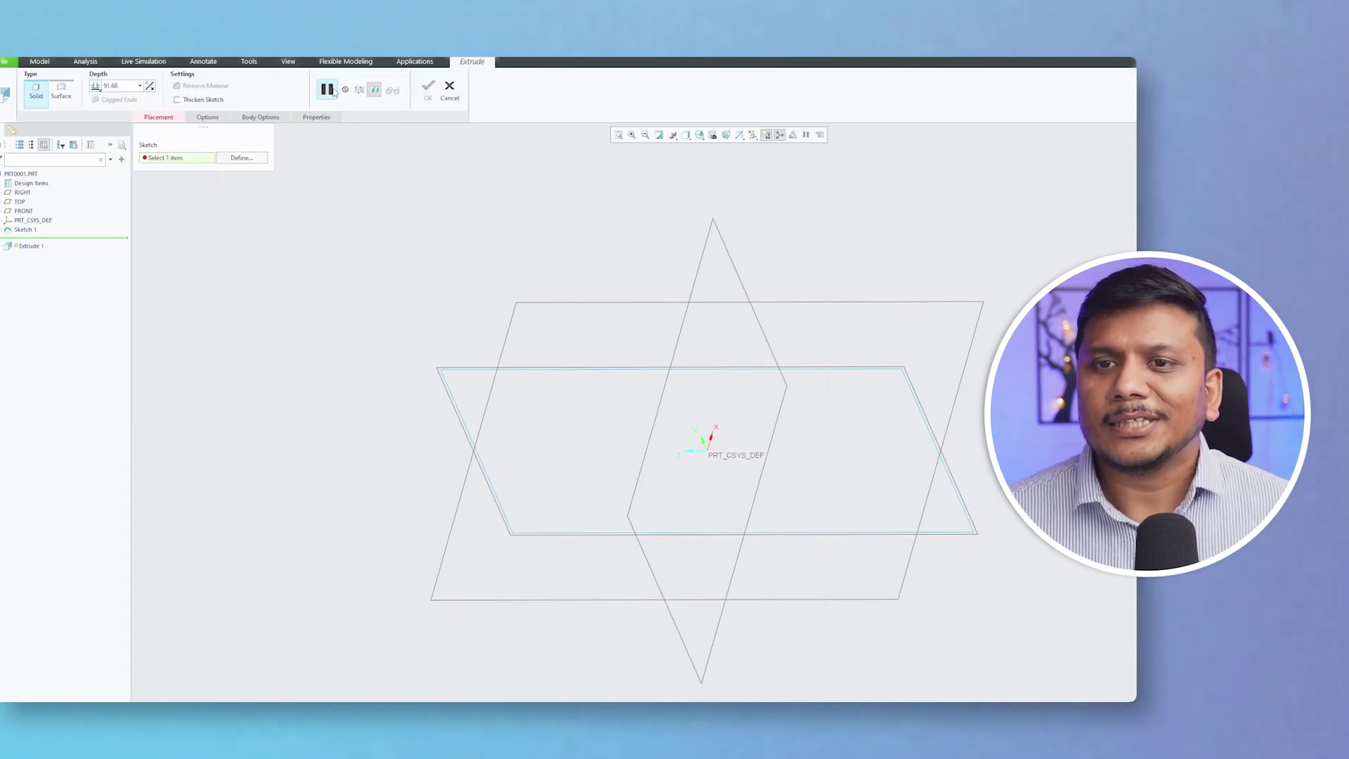
{"action": "left_click", "coordinate": [443, 370]}
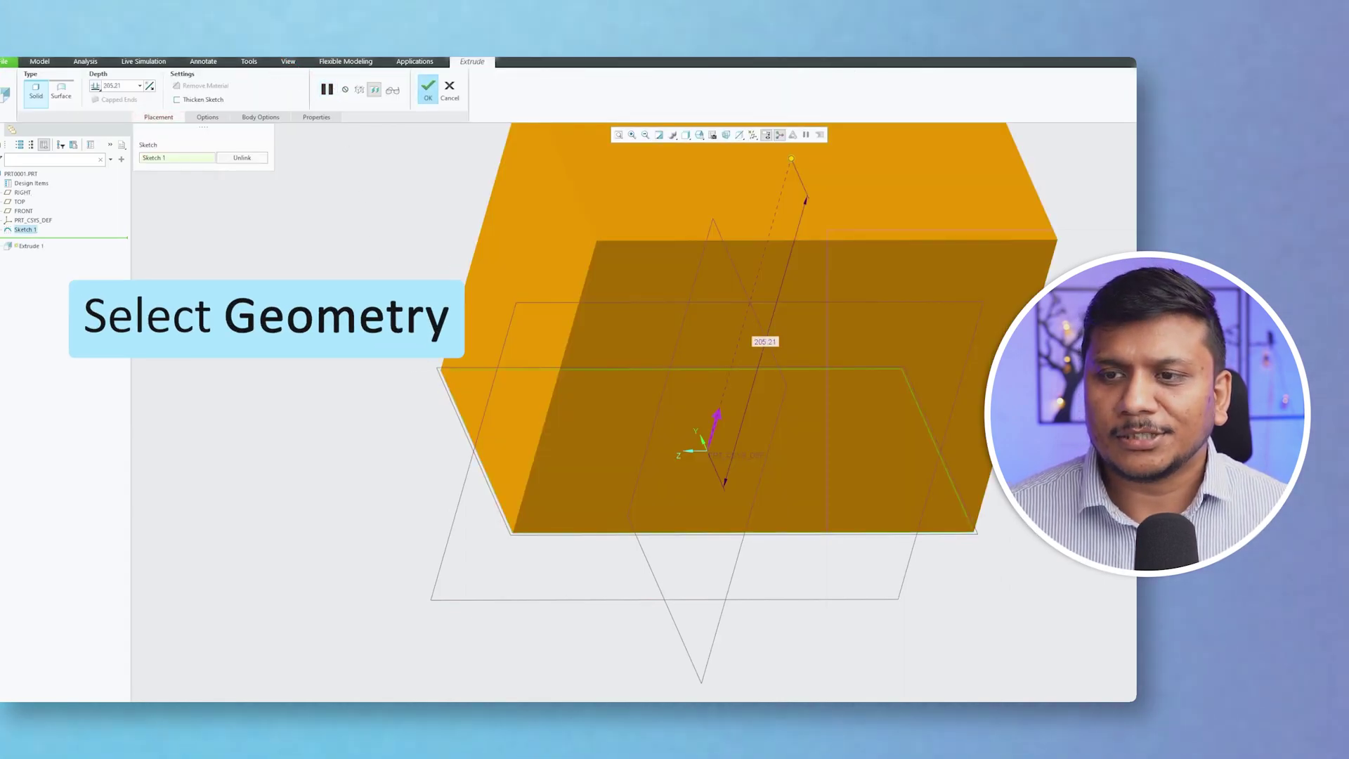
{"action": "middle_click_drag", "start_coordinate": [338, 330], "coordinate": [372, 345]}
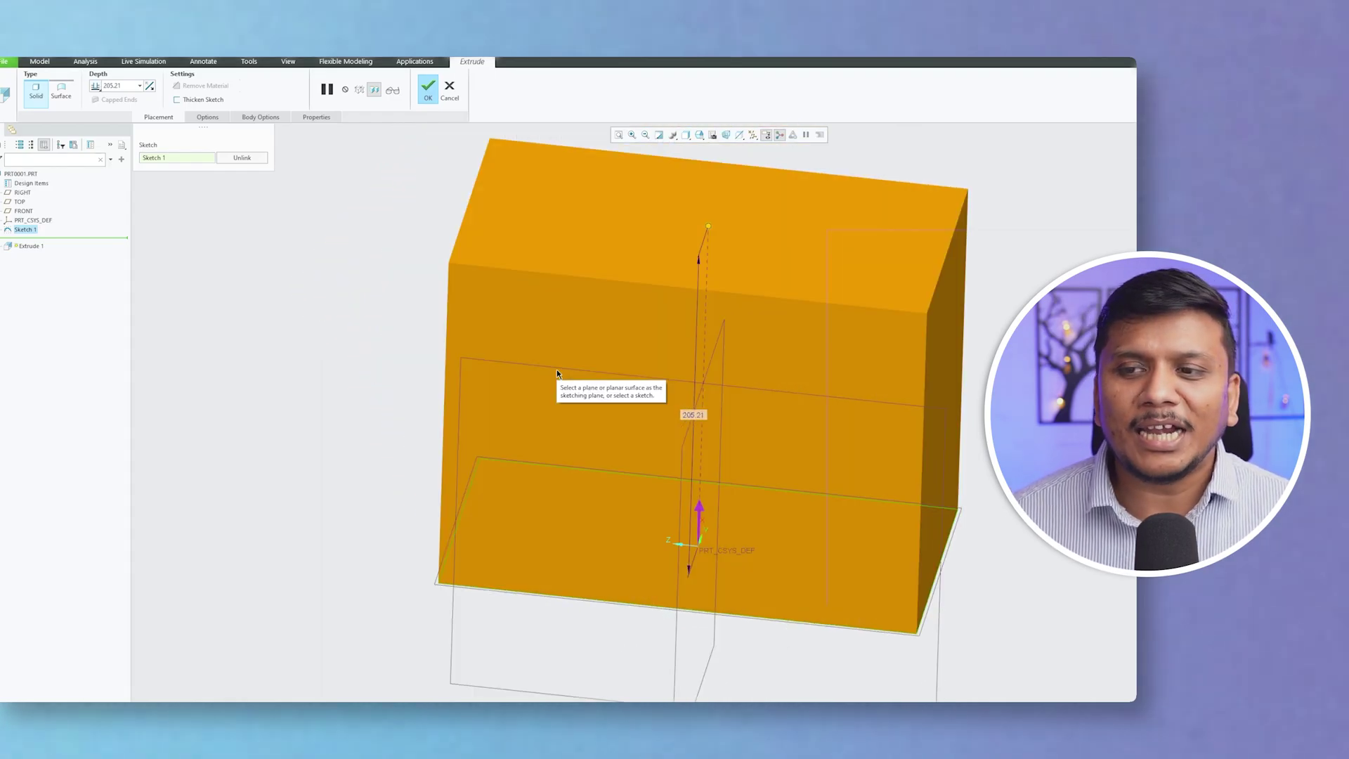
{"action": "middle_click_drag", "start_coordinate": [620, 172], "coordinate": [716, 408]}
{"action": "double_click", "coordinate": [716, 401]}
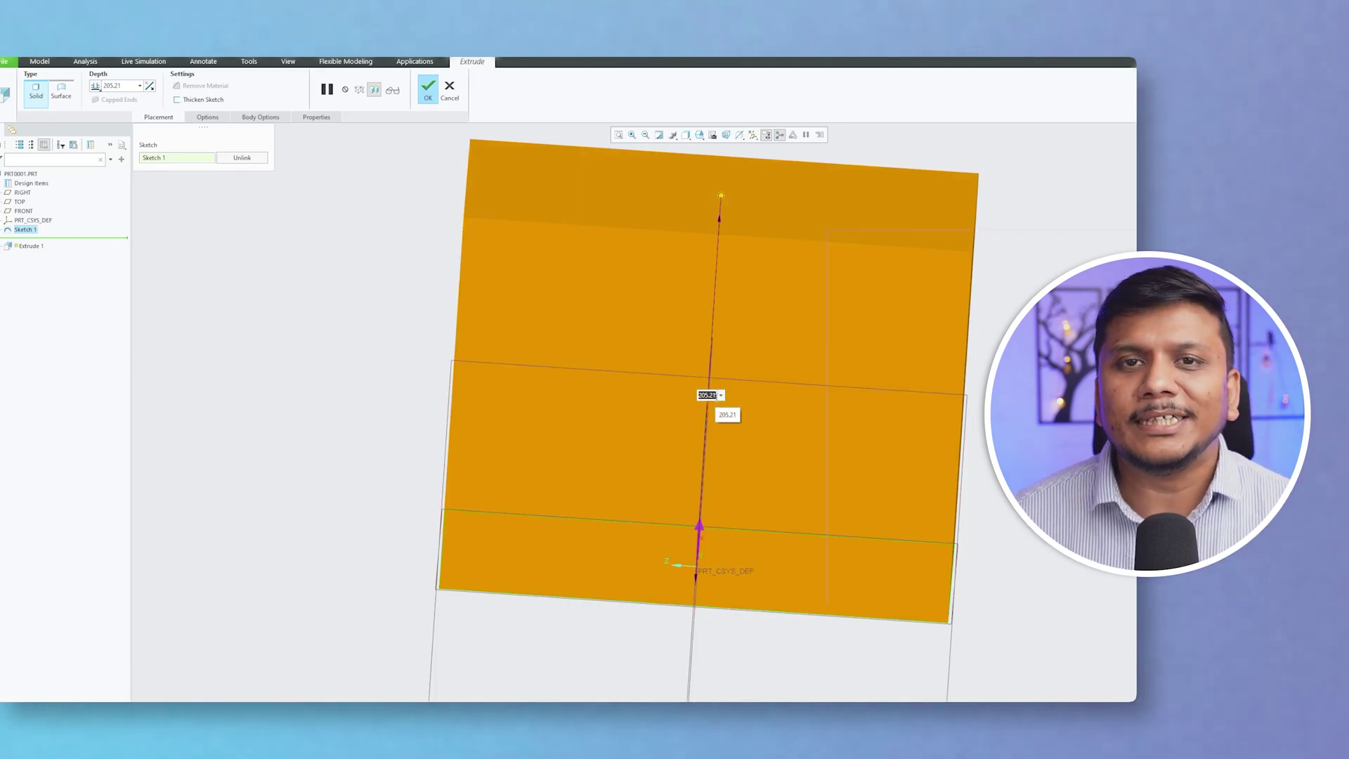
{"action": "type", "text": "10"}
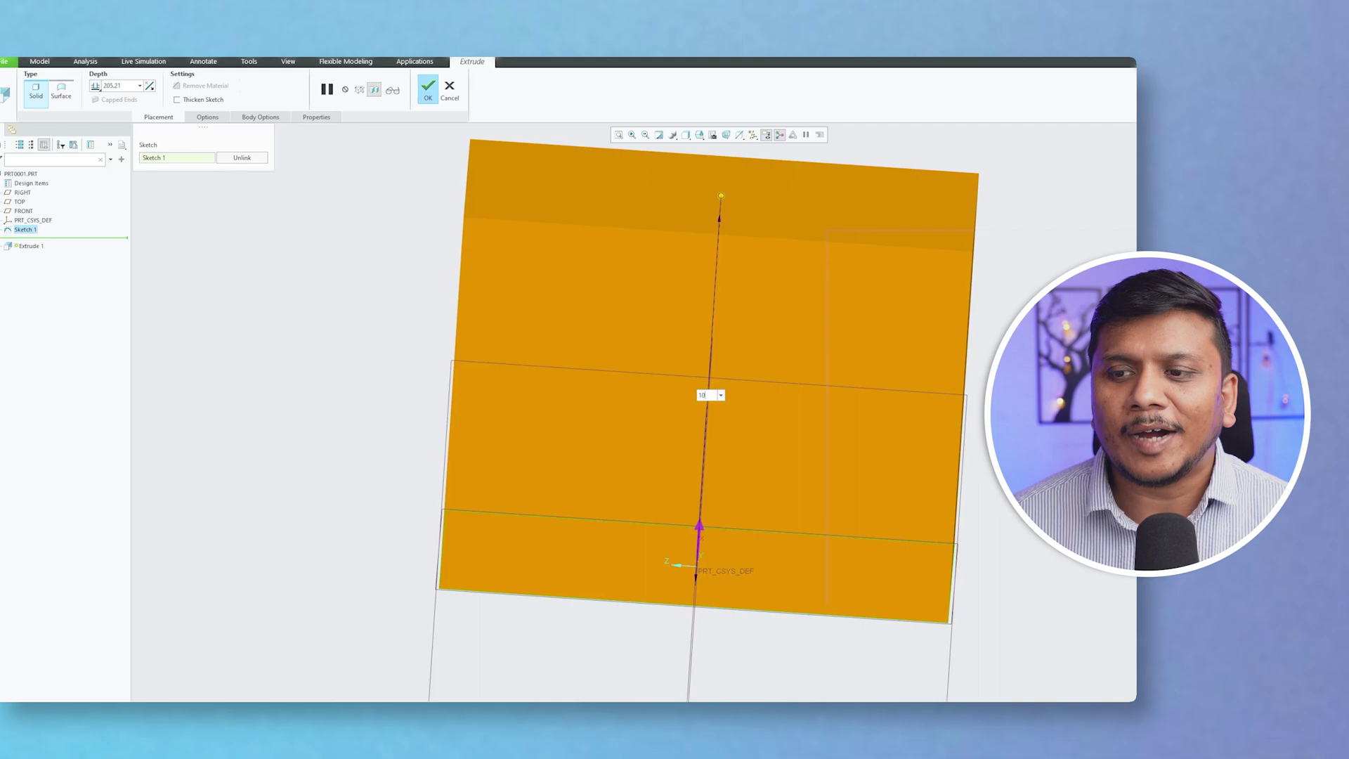
{"action": "type", "text": "0"}
{"action": "key", "text": "Return"}
{"action": "key", "text": "ctrl+d"}
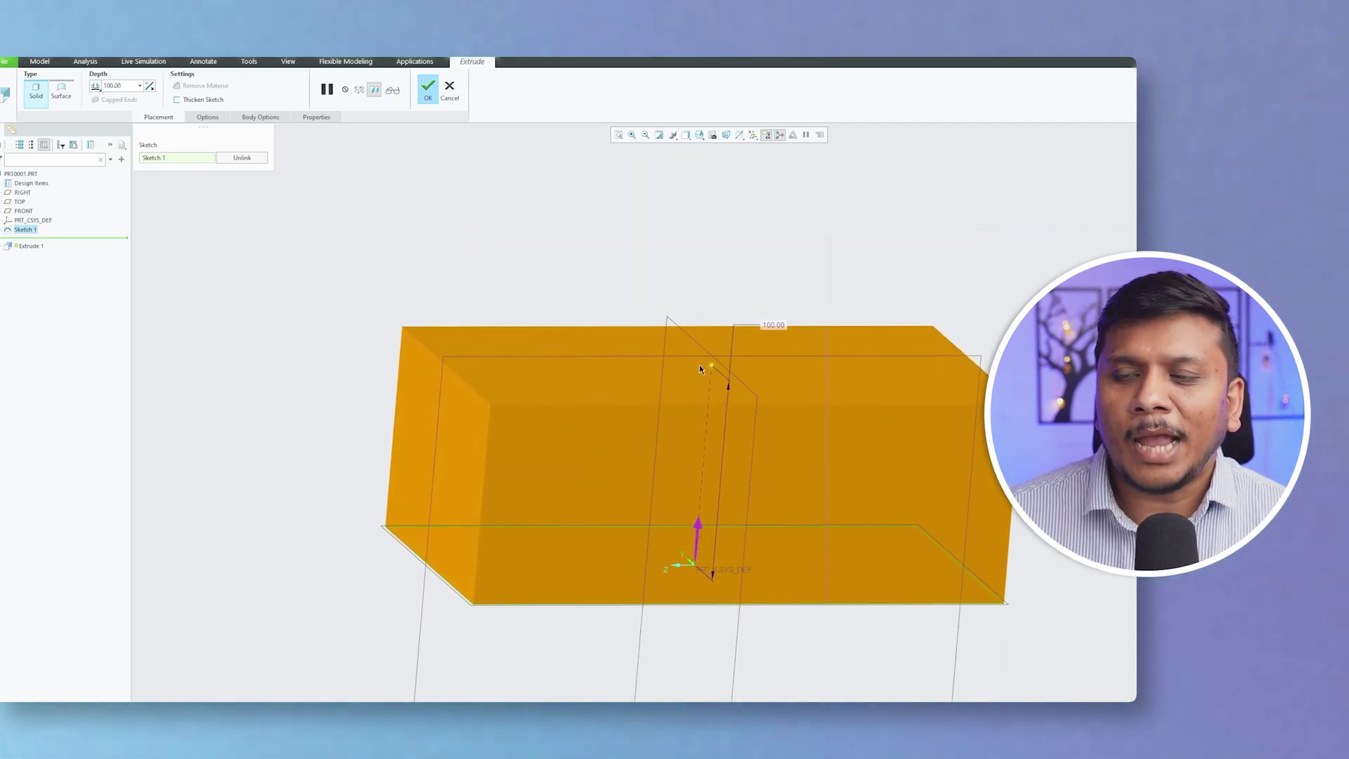
- Give the extrusion's Side 2 a Variable depth of 10, keeping 100 on side 1
{"action": "left_click", "coordinate": [207, 116]}
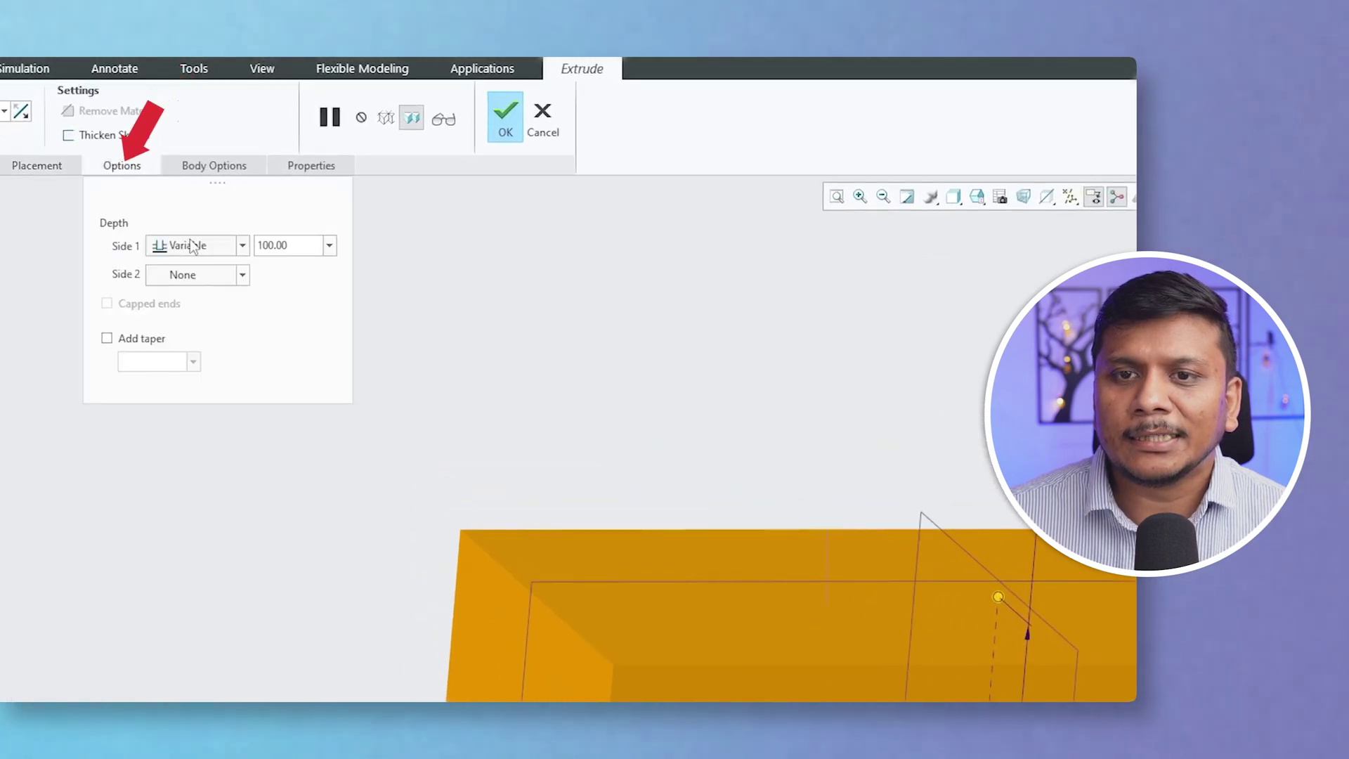
{"action": "left_click", "coordinate": [270, 182]}
{"action": "left_click", "coordinate": [187, 289]}
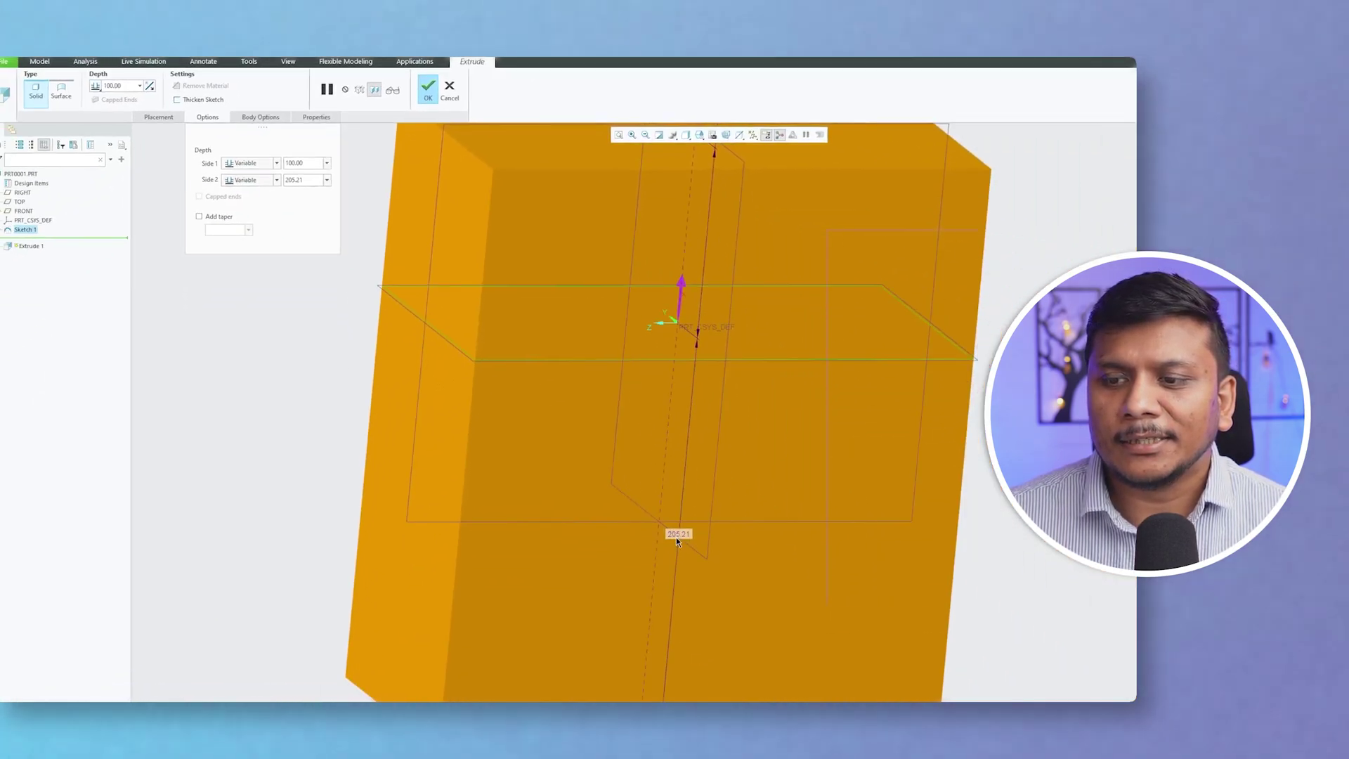
{"action": "double_click", "coordinate": [678, 535]}
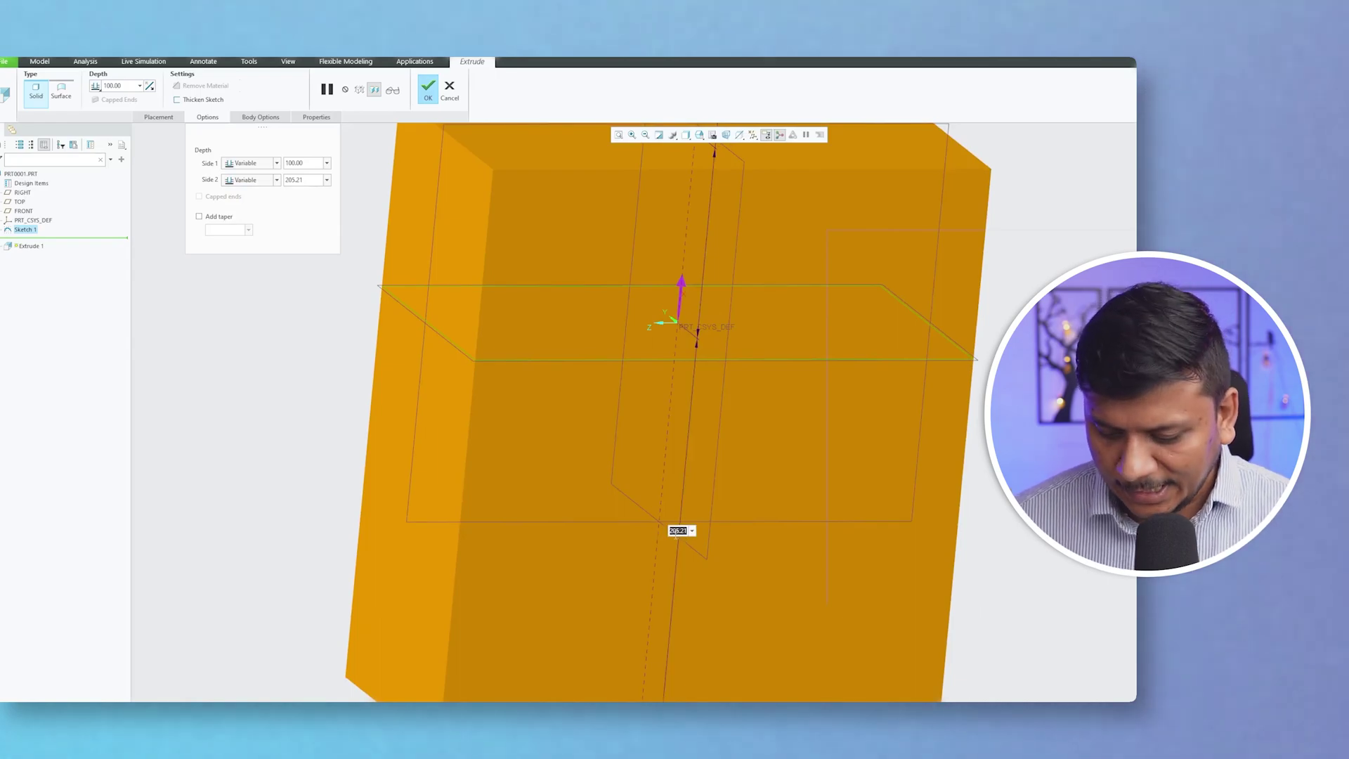
{"action": "type", "text": "10"}
{"action": "key", "text": "Return"}
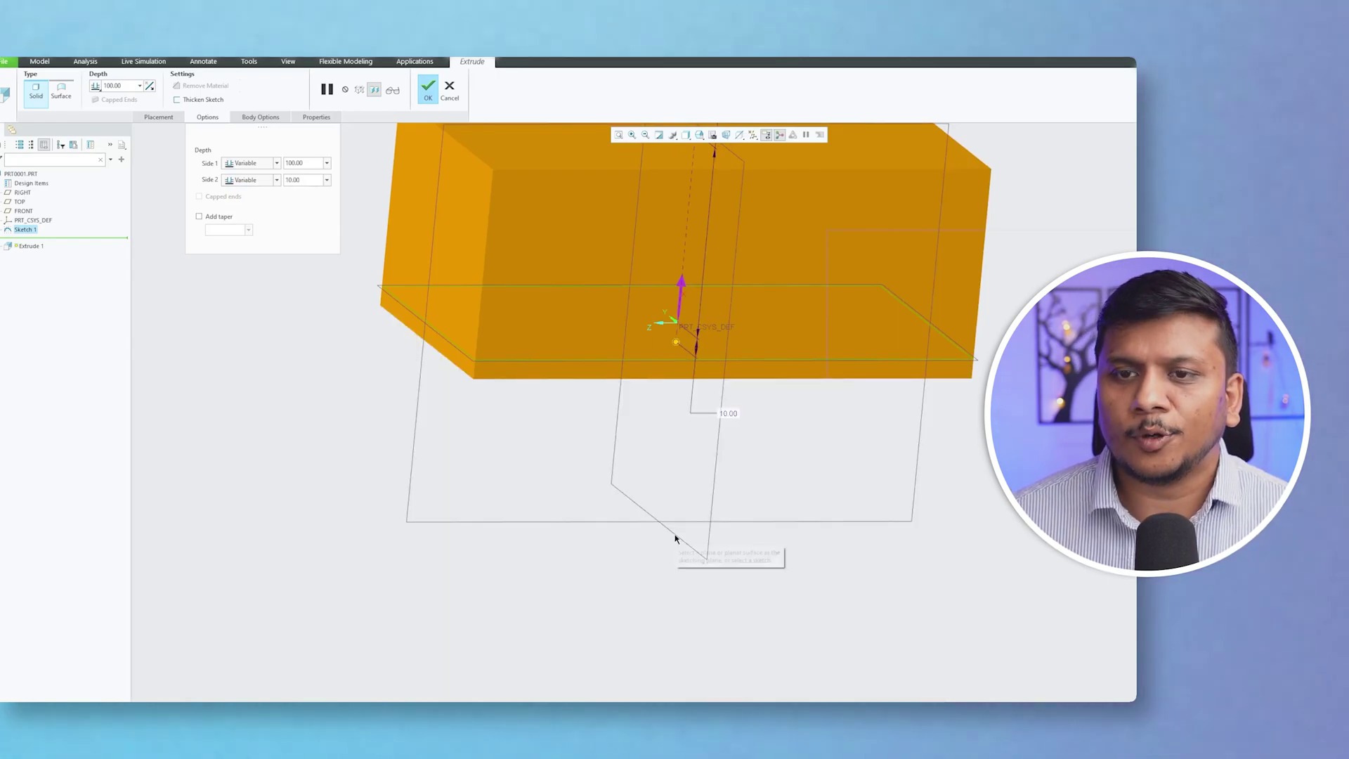
{"action": "middle_click_drag", "start_coordinate": [677, 536], "coordinate": [642, 320]}
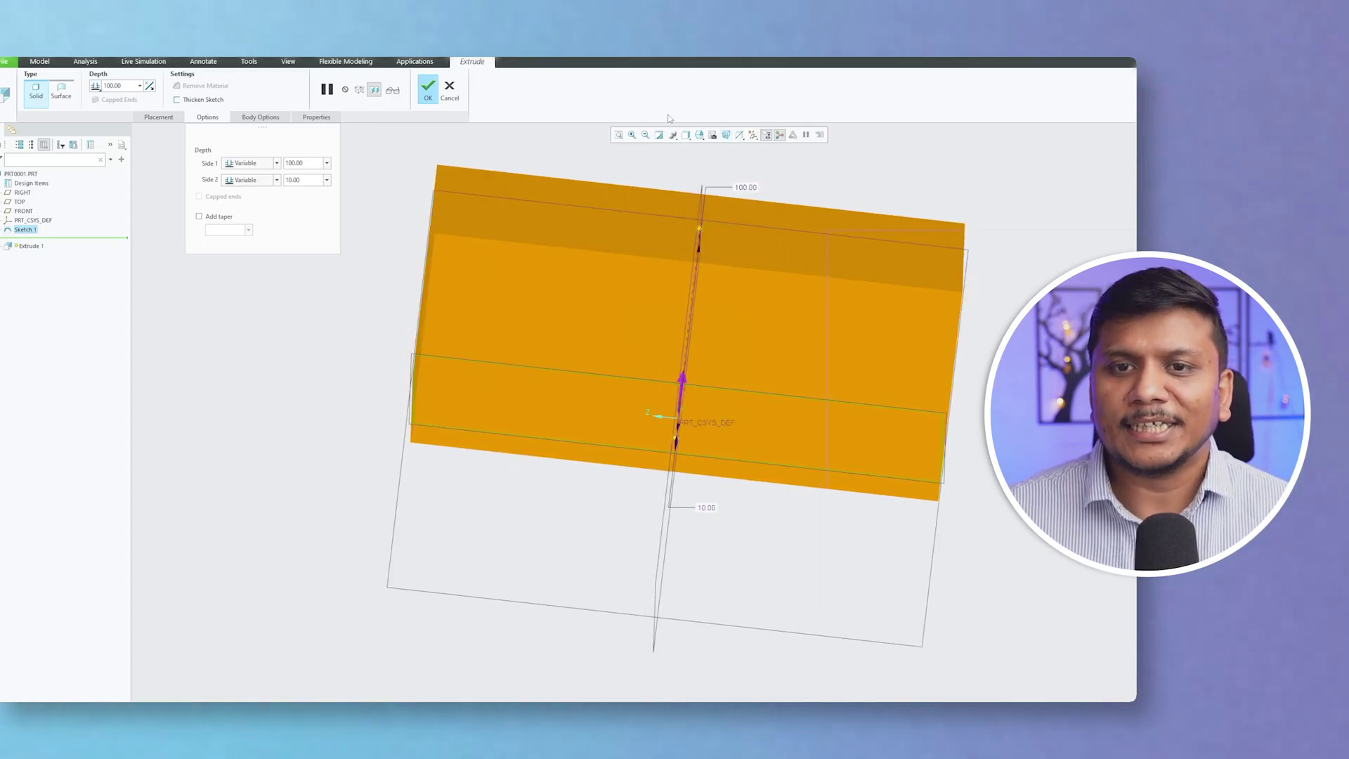
{"action": "middle_click_drag", "start_coordinate": [604, 317], "coordinate": [720, 293]}
{"action": "key", "text": "ctrl+d"}
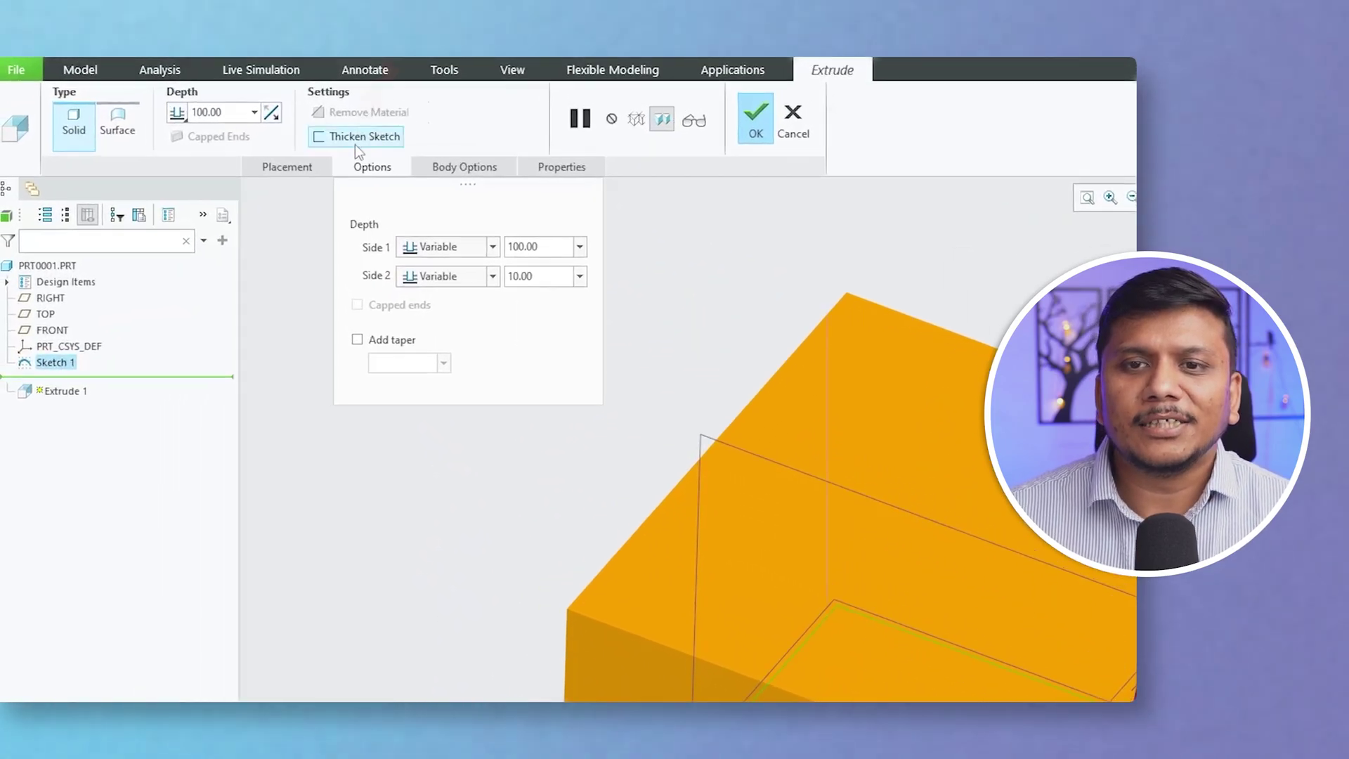
- Switch the extrusion to Thicken Sketch, making 3.04-thick thin walls along the rectangle
{"action": "left_click", "coordinate": [355, 145]}
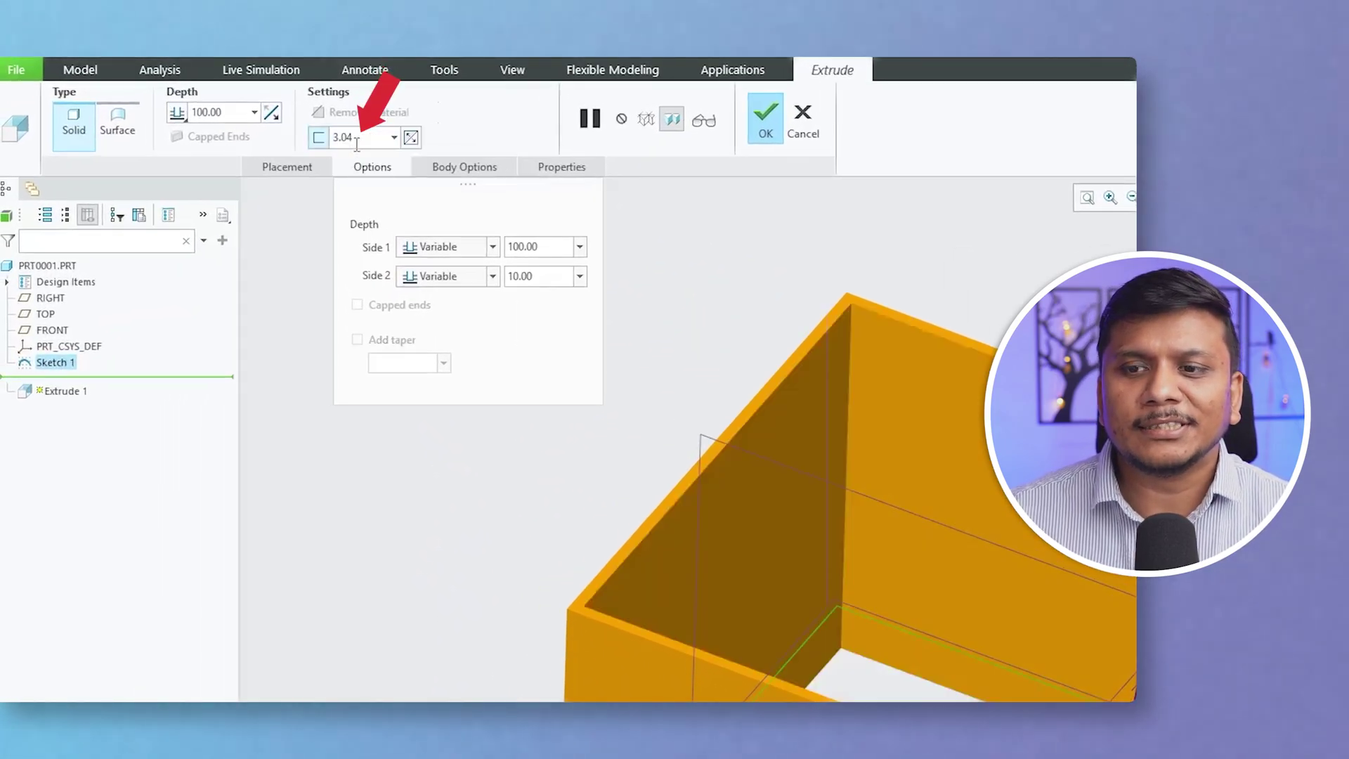
{"action": "middle_click_drag", "start_coordinate": [568, 194], "coordinate": [418, 218]}
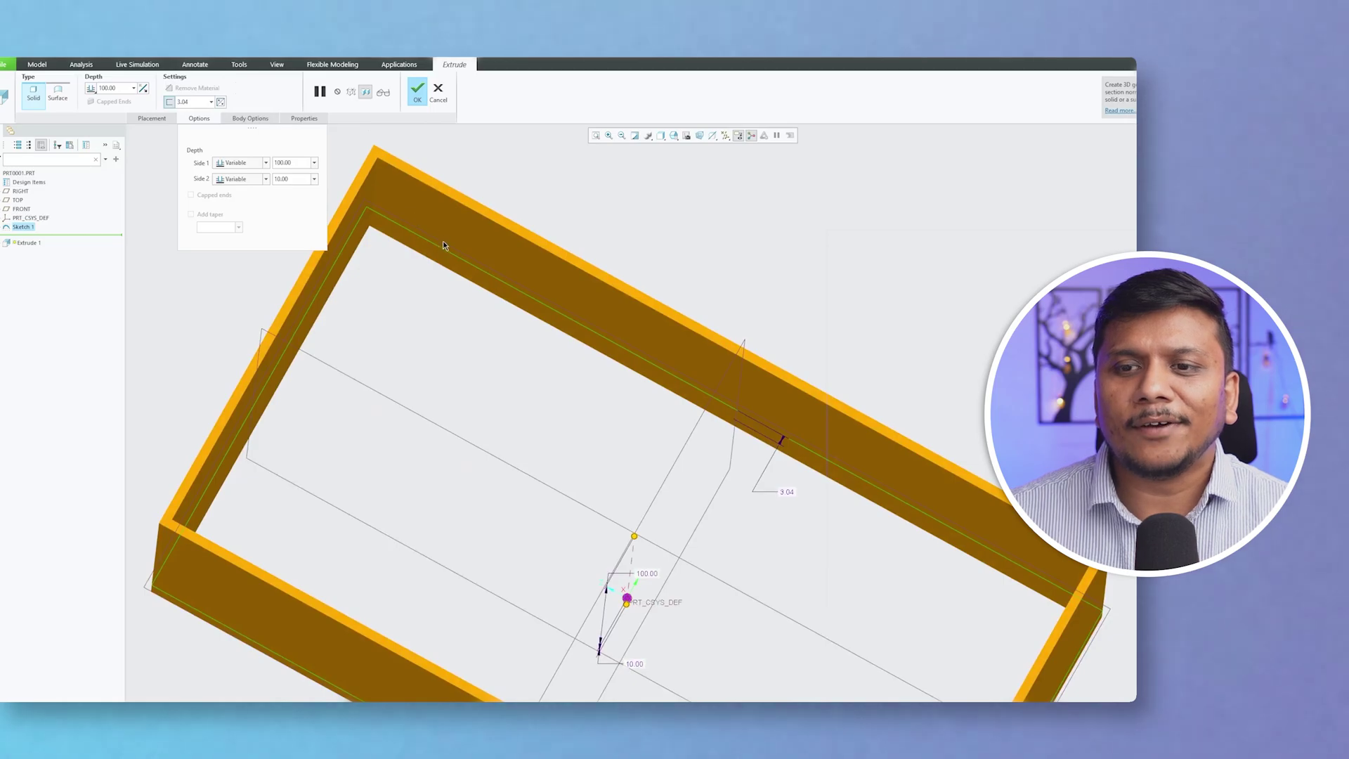
{"action": "scroll", "coordinate": [442, 240], "scroll_direction": "down", "scroll_amount": 3}
- View the frame straight onto the RIGHT plane and zoom in to inspect the corners
{"action": "left_click", "coordinate": [277, 65]}
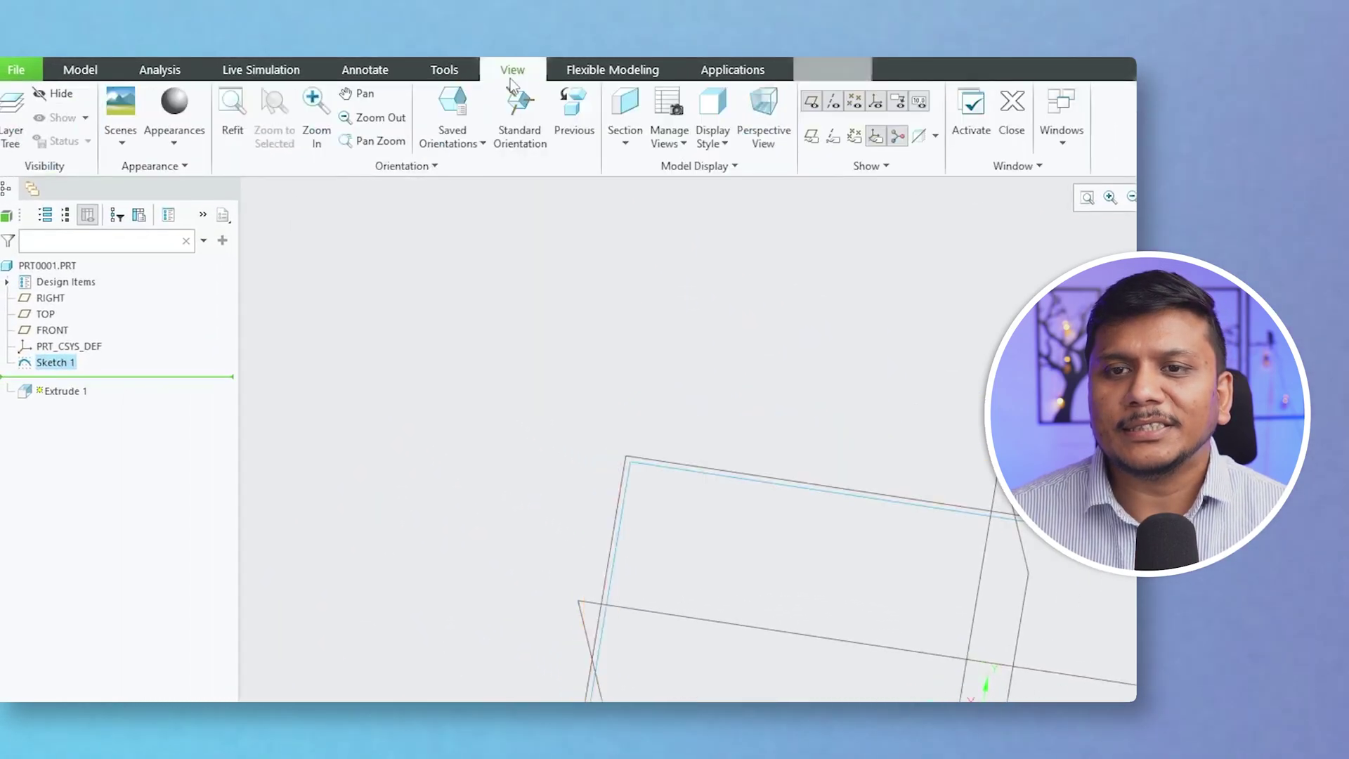
{"action": "left_click", "coordinate": [452, 134]}
{"action": "left_click", "coordinate": [460, 327]}
{"action": "left_click", "coordinate": [752, 480]}
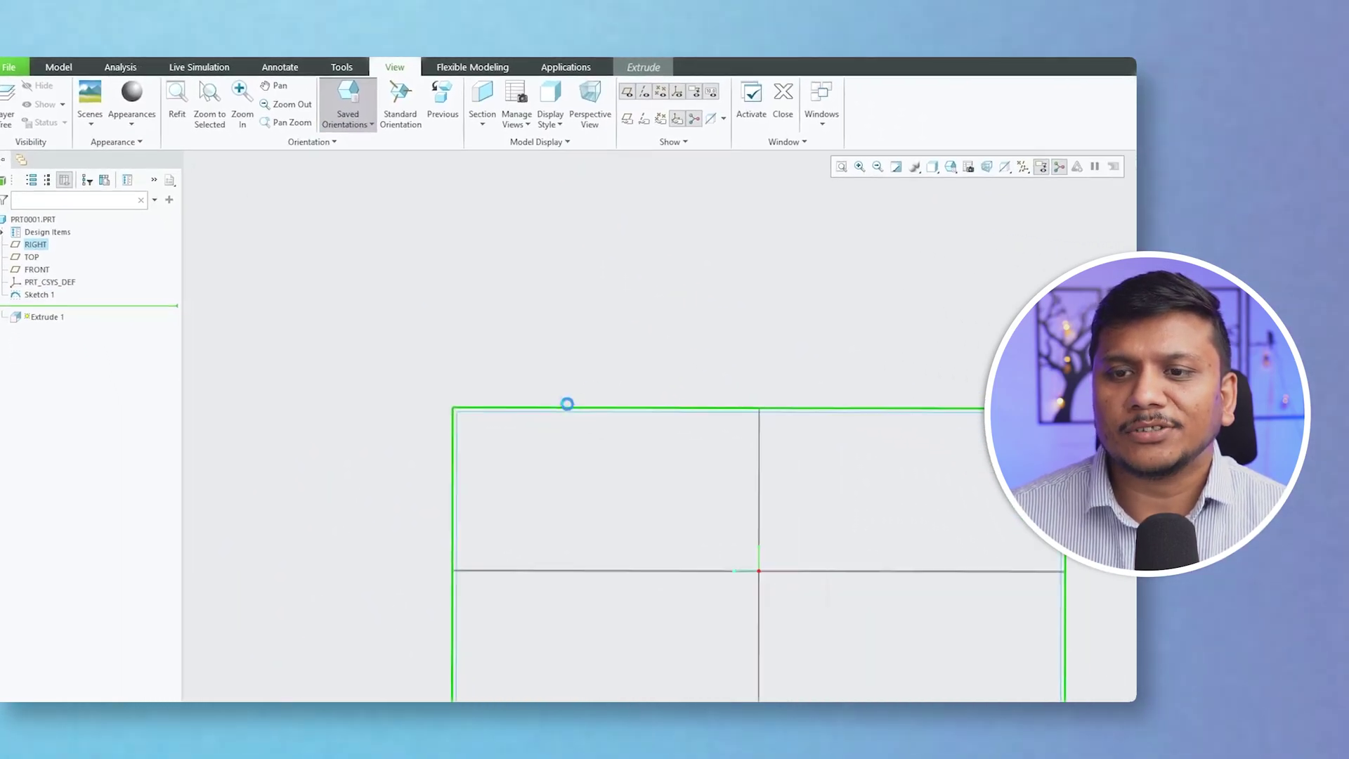
{"action": "left_click", "coordinate": [643, 67]}
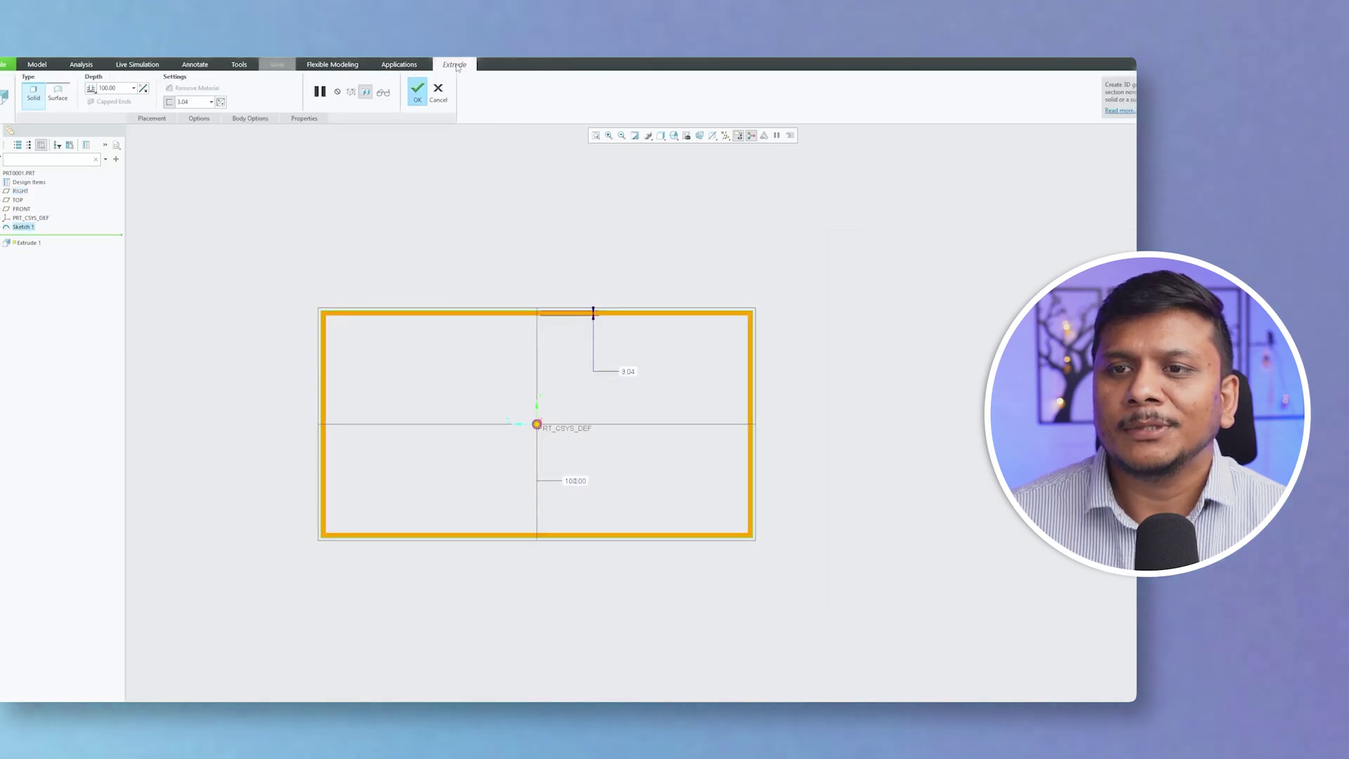
{"action": "scroll", "coordinate": [752, 304], "scroll_direction": "up", "scroll_amount": 5}
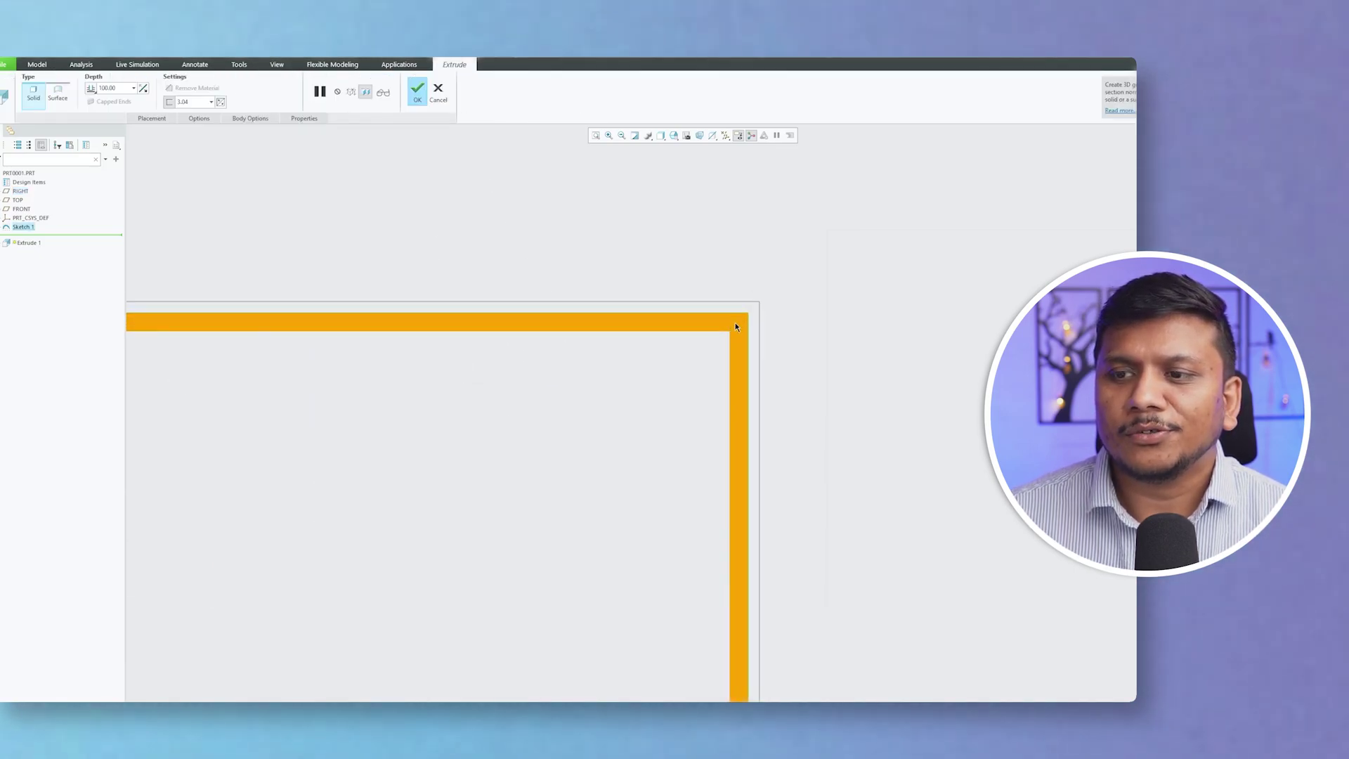
{"action": "scroll", "coordinate": [808, 283], "scroll_direction": "down", "scroll_amount": 5}
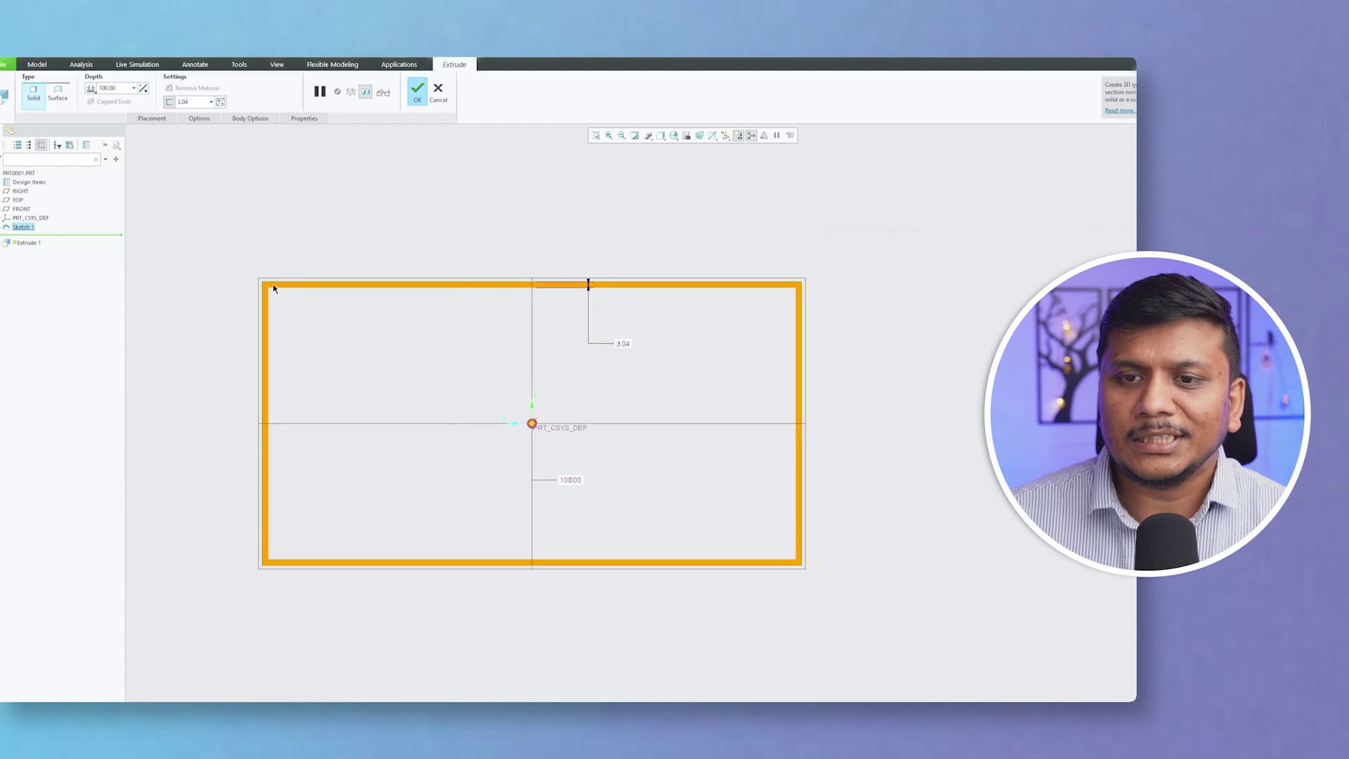
{"action": "scroll", "coordinate": [274, 288], "scroll_direction": "up", "scroll_amount": 2}
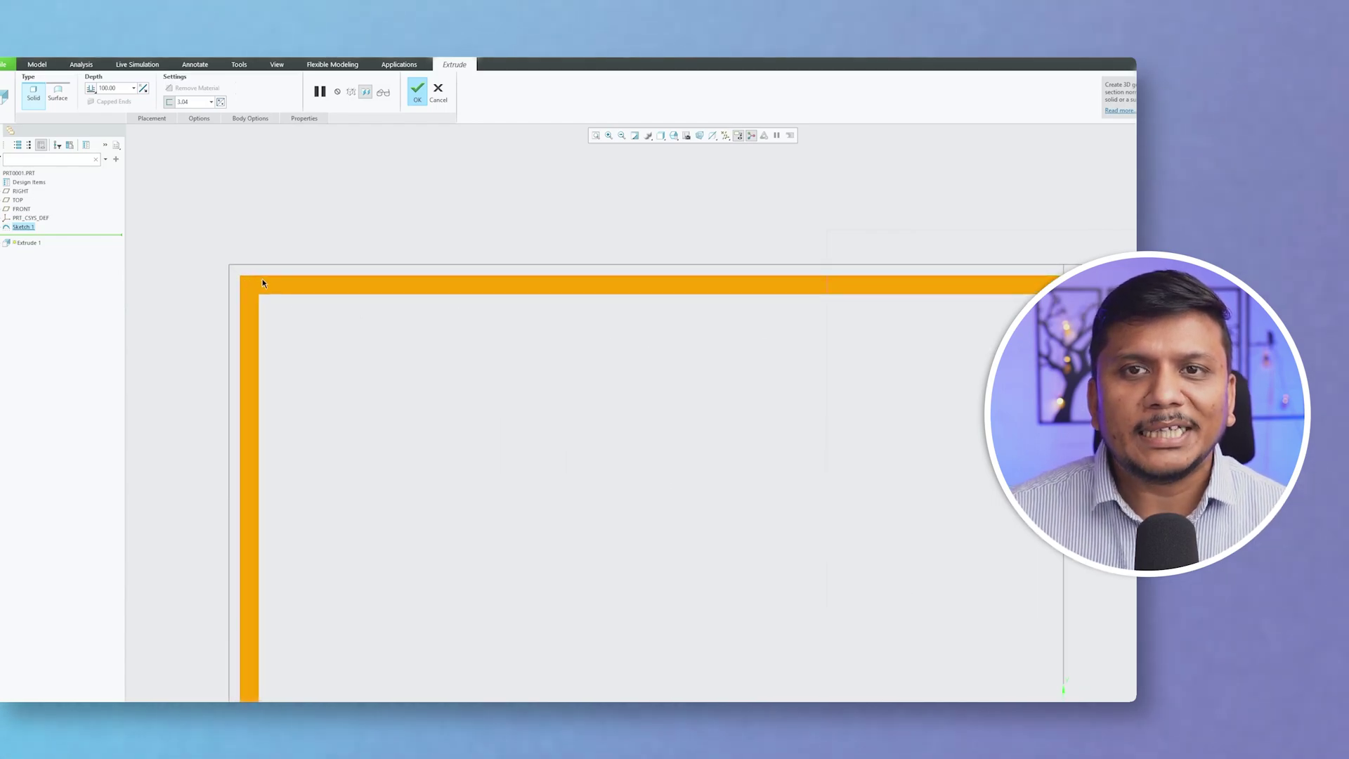
{"action": "scroll", "coordinate": [263, 281], "scroll_direction": "up", "scroll_amount": 3}
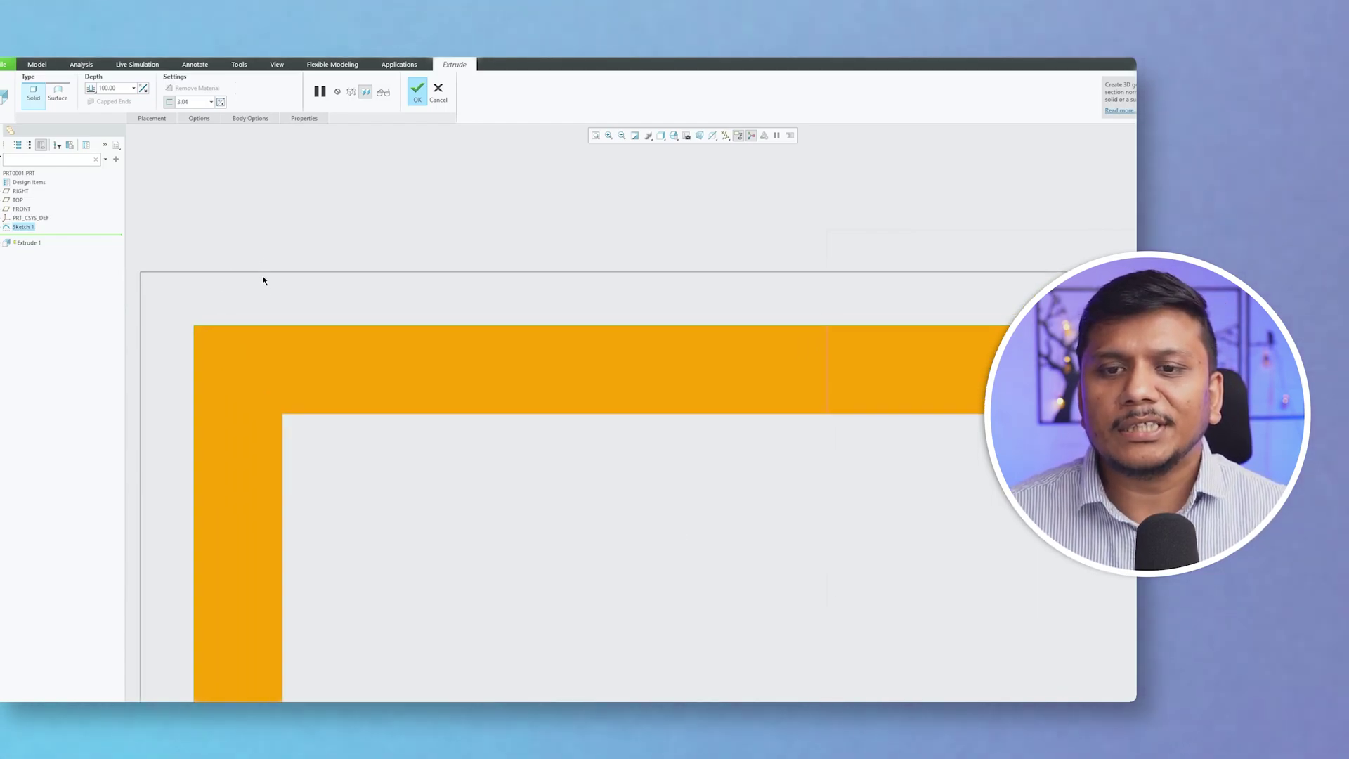
{"action": "scroll", "coordinate": [222, 285], "scroll_direction": "down", "scroll_amount": 3}
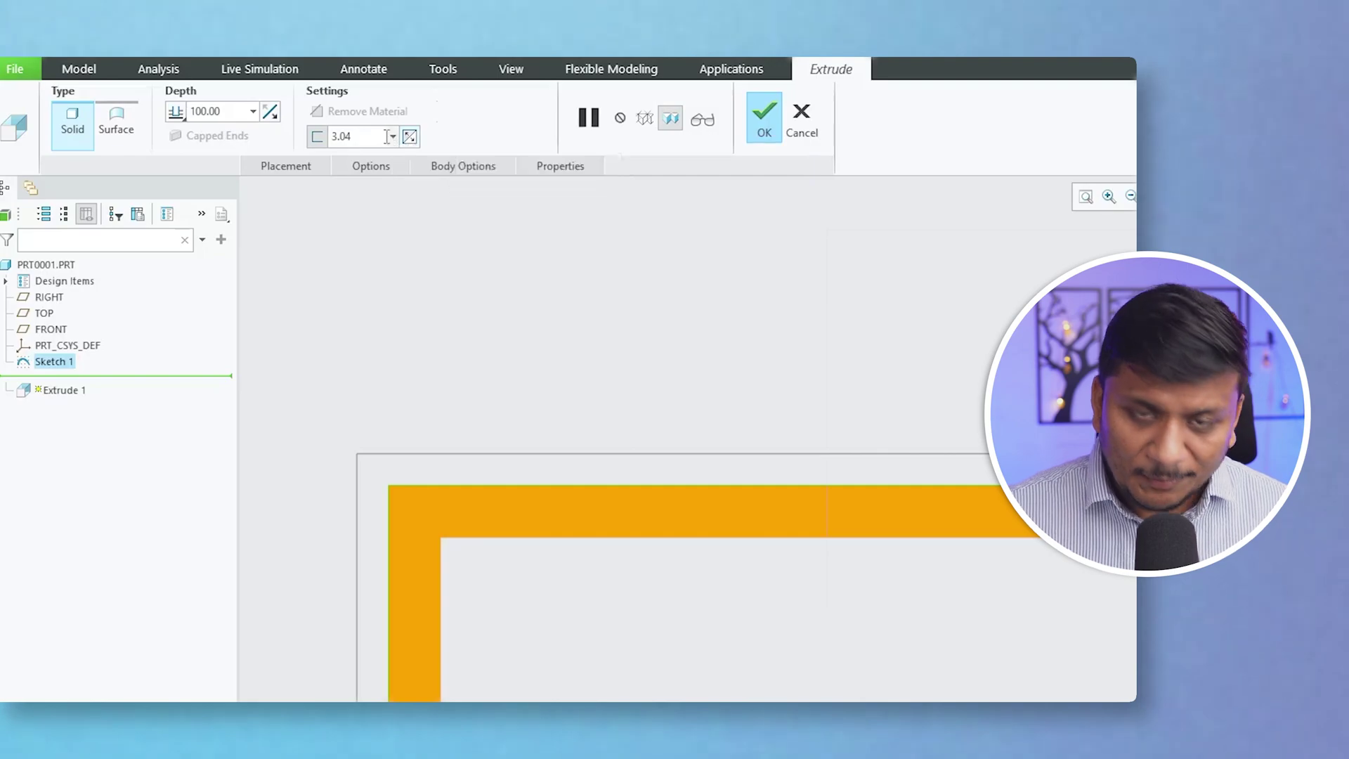
- Change the wall thickness from 3.04 to 5.00 and flip it outside the sketch line
{"action": "double_click", "coordinate": [362, 136]}
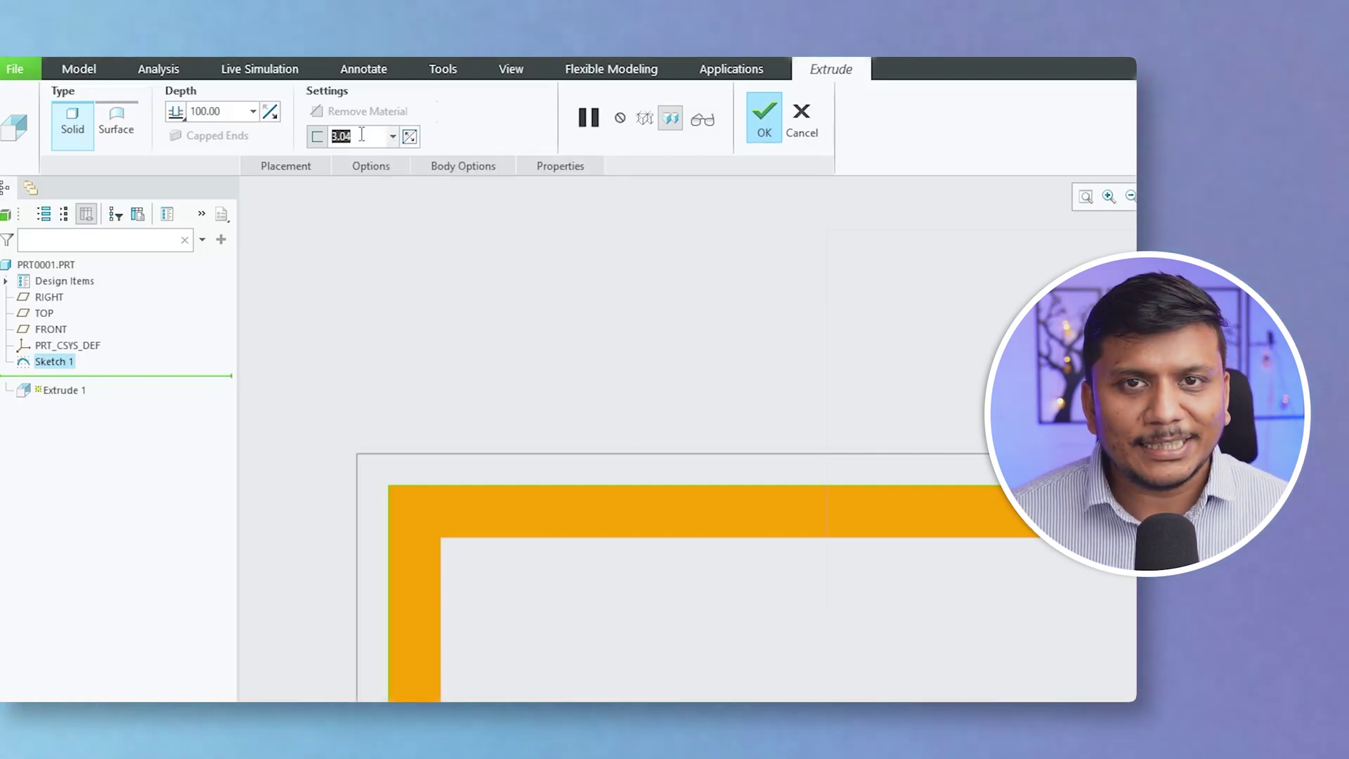
{"action": "type", "text": "5"}
{"action": "key", "text": "Return"}
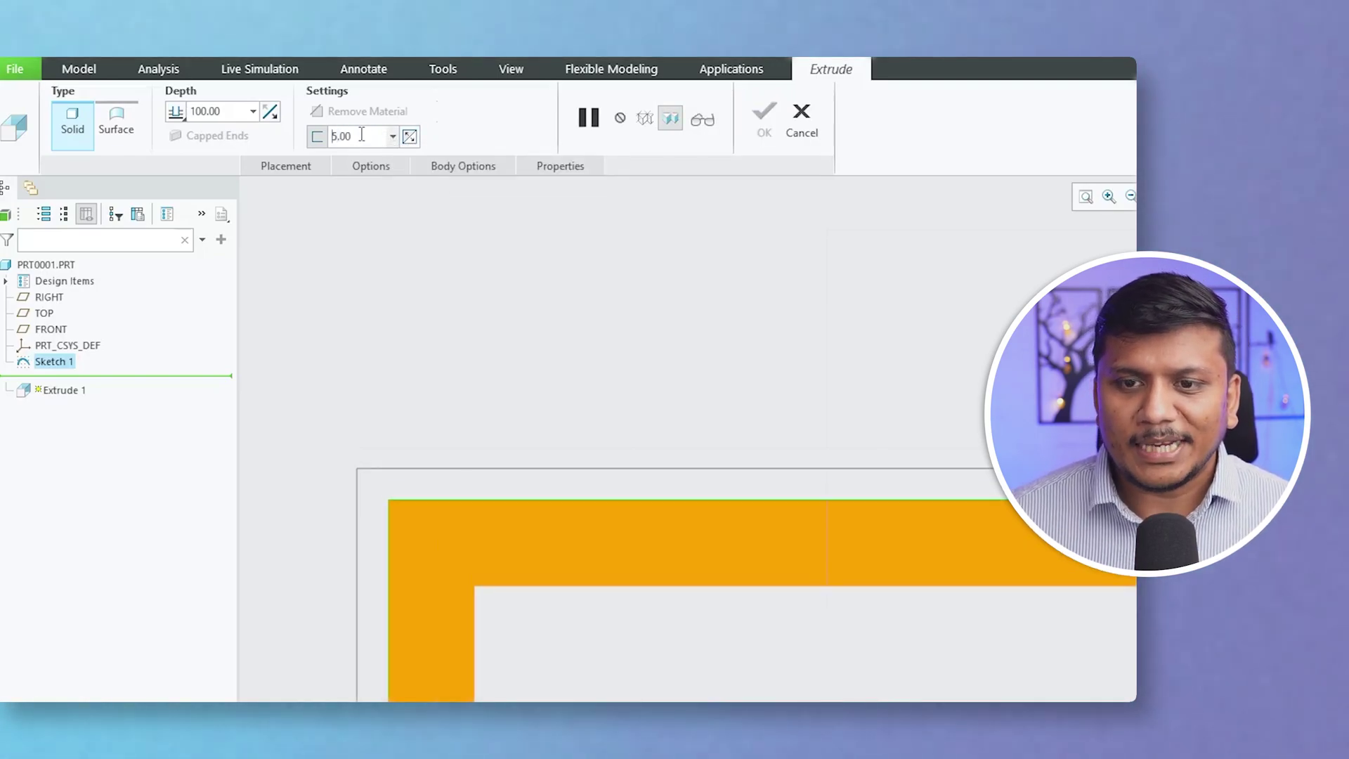
{"action": "left_click", "coordinate": [415, 141]}
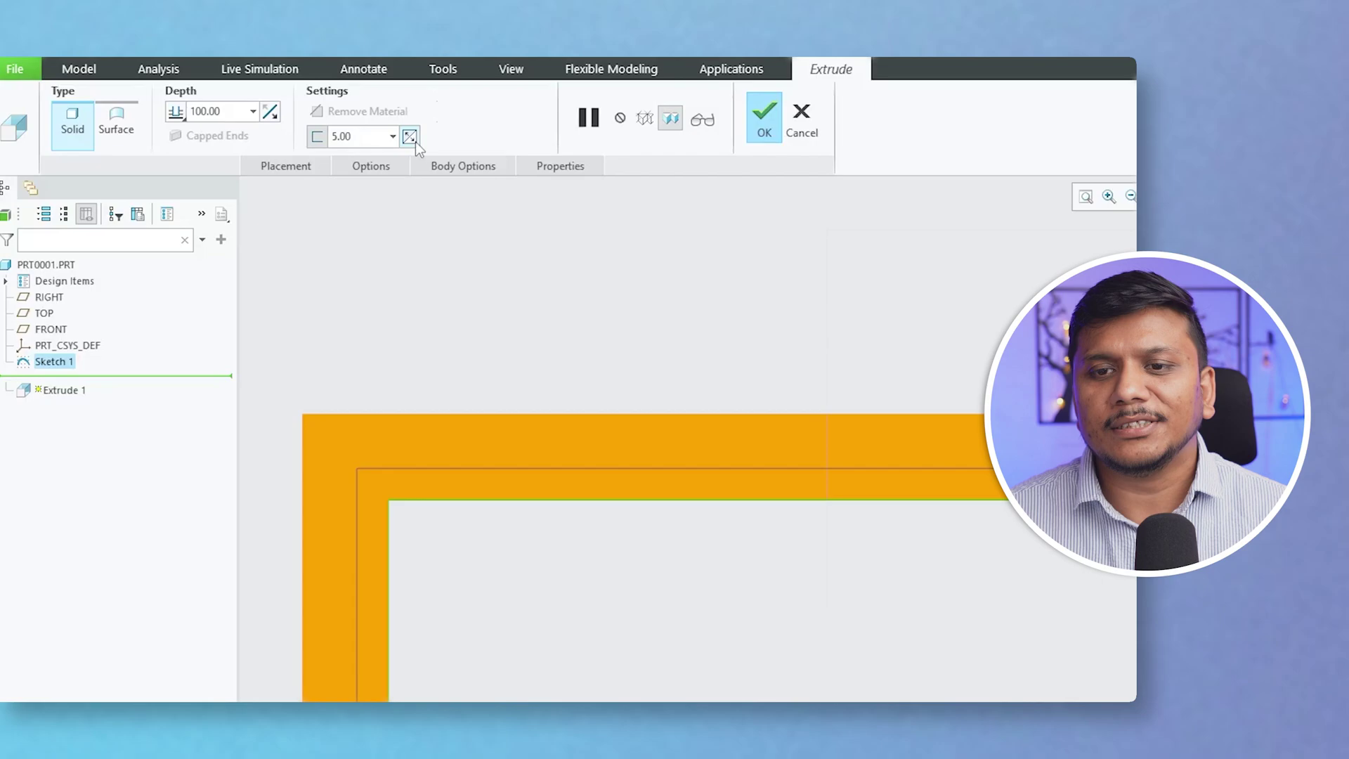
{"action": "scroll", "coordinate": [532, 466], "scroll_direction": "up", "scroll_amount": 5}
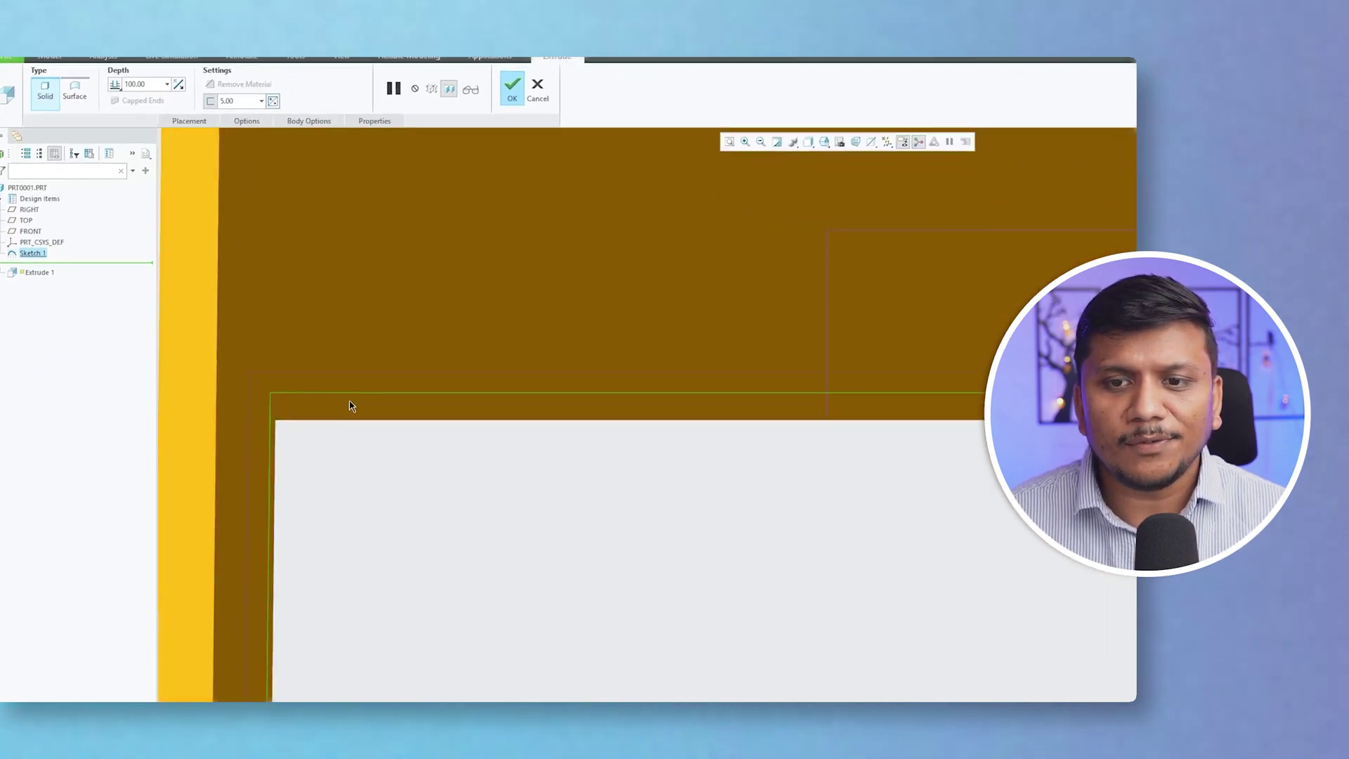
{"action": "middle_click_drag", "start_coordinate": [278, 329], "coordinate": [476, 412]}
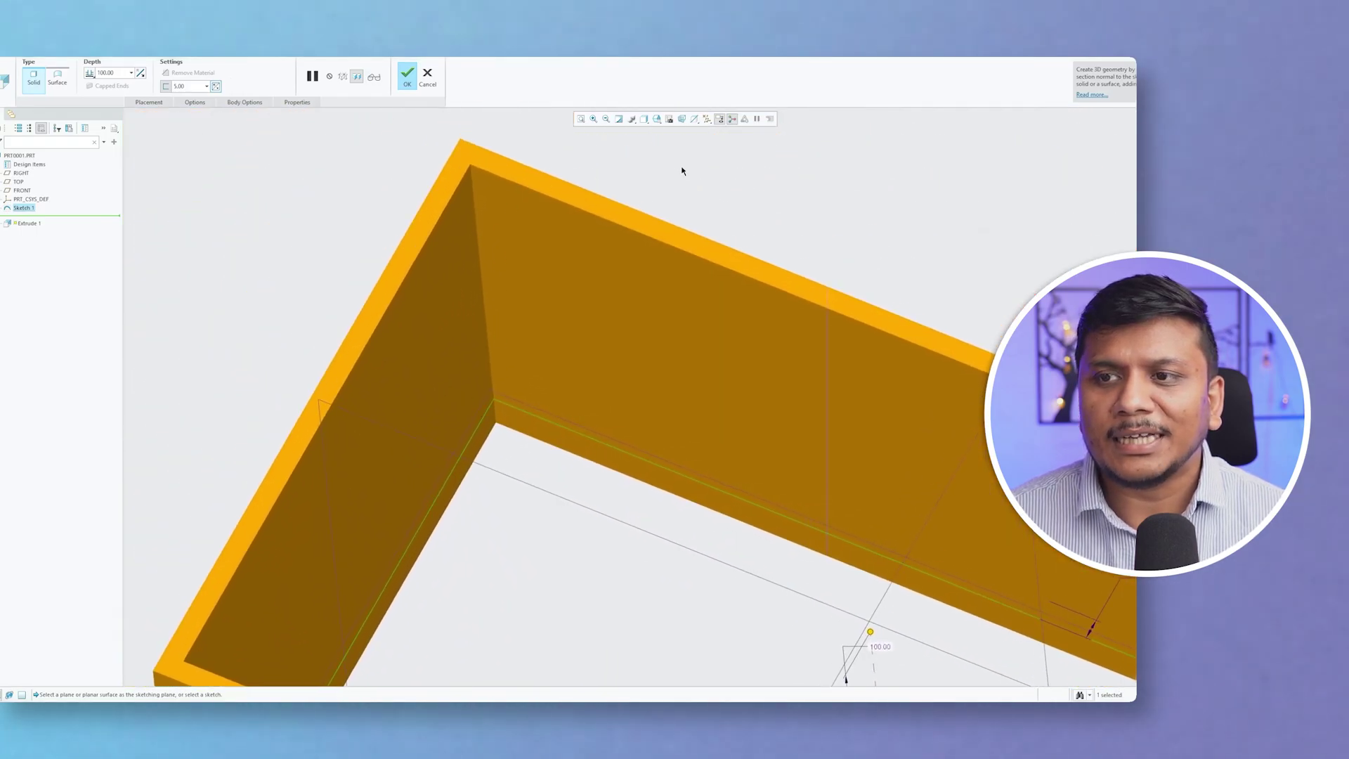
- Turn off datum plane fill and orbit the box to inspect its walls
{"action": "left_click", "coordinate": [707, 119]}
{"action": "left_click", "coordinate": [709, 189]}
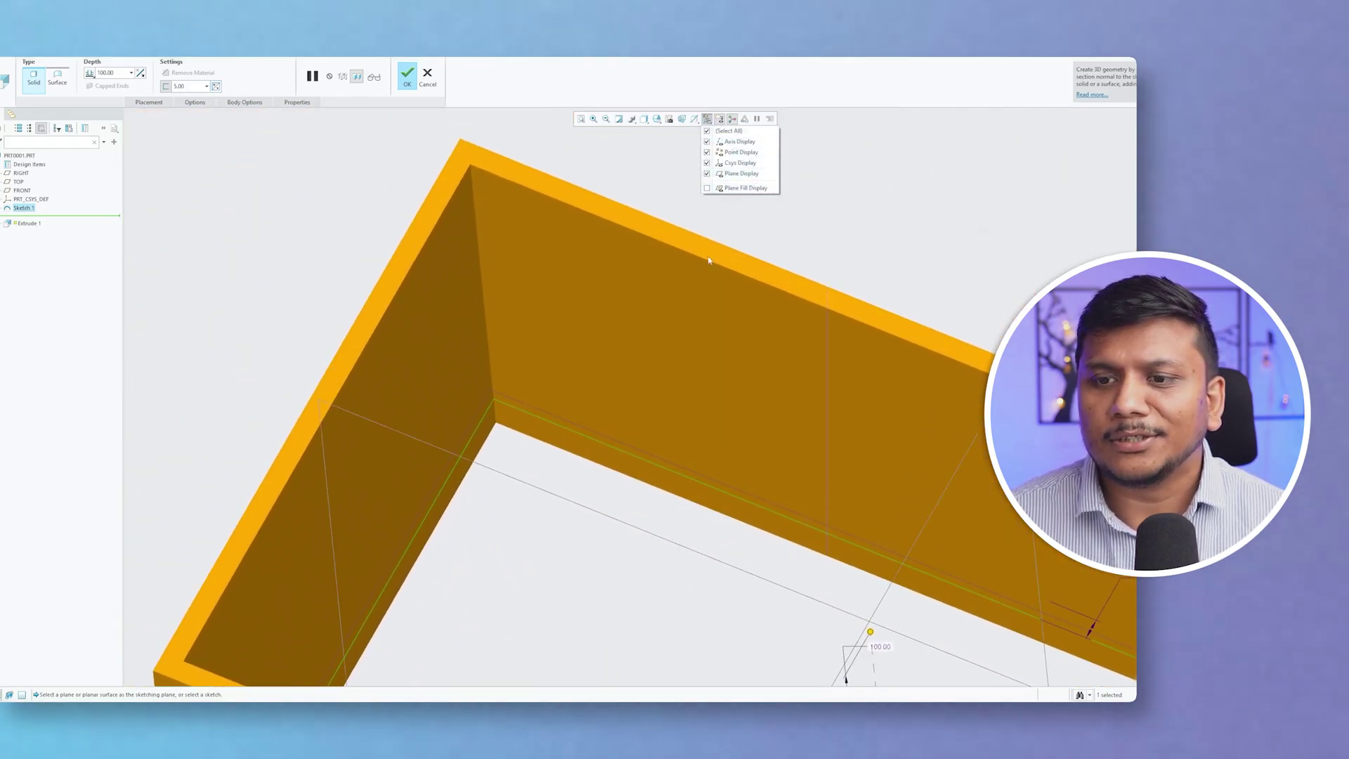
{"action": "mouse_move", "coordinate": [347, 197]}
{"action": "middle_mouse_down"}
{"action": "mouse_move", "coordinate": [355, 286]}
{"action": "mouse_move", "coordinate": [399, 351]}
{"action": "mouse_move", "coordinate": [377, 350]}
{"action": "mouse_move", "coordinate": [408, 353]}
{"action": "mouse_move", "coordinate": [313, 345]}
{"action": "mouse_move", "coordinate": [281, 360]}
{"action": "mouse_move", "coordinate": [342, 258]}
{"action": "mouse_move", "coordinate": [560, 162]}
{"action": "mouse_move", "coordinate": [642, 150]}
{"action": "middle_mouse_up"}
{"action": "left_click", "coordinate": [719, 118]}
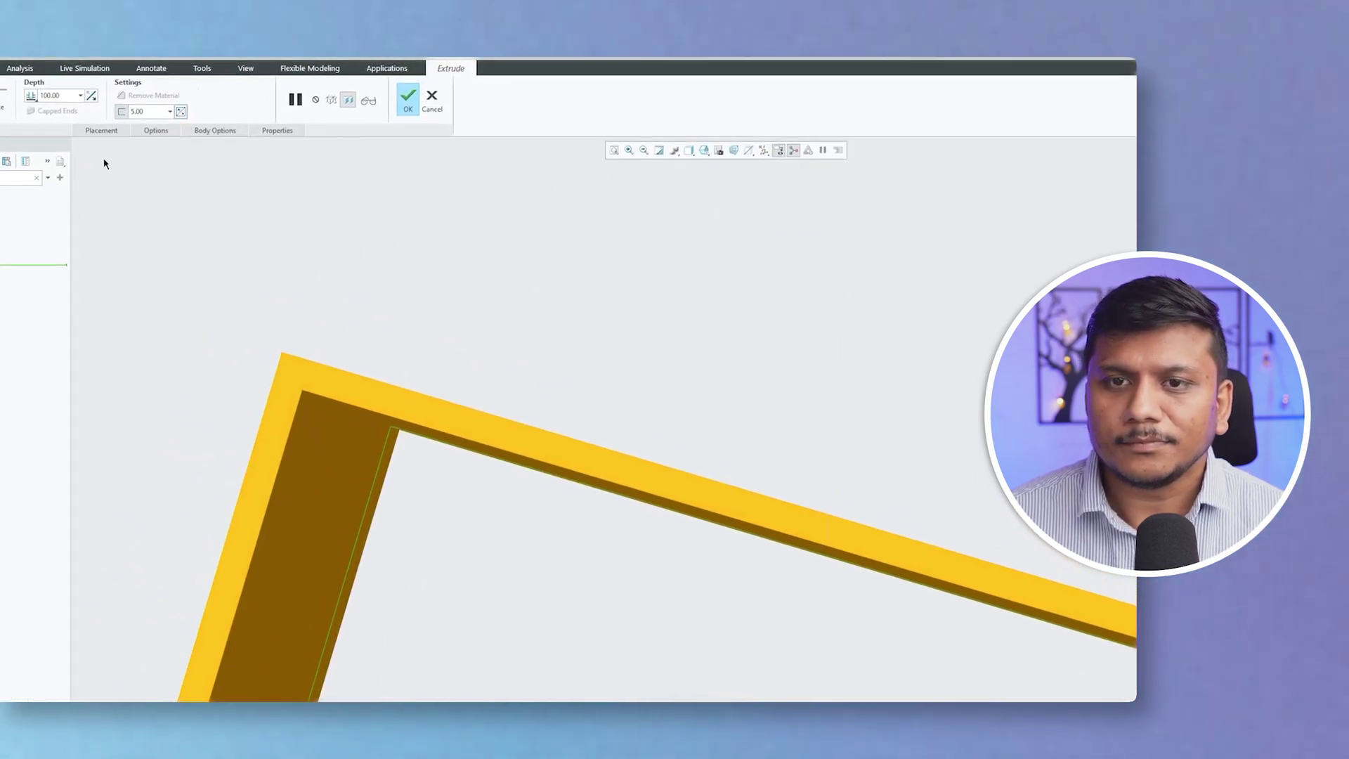
- Restore the Default orientation, then view normal to the sketch's datum plane
{"action": "left_click", "coordinate": [258, 59]}
{"action": "left_click", "coordinate": [197, 109]}
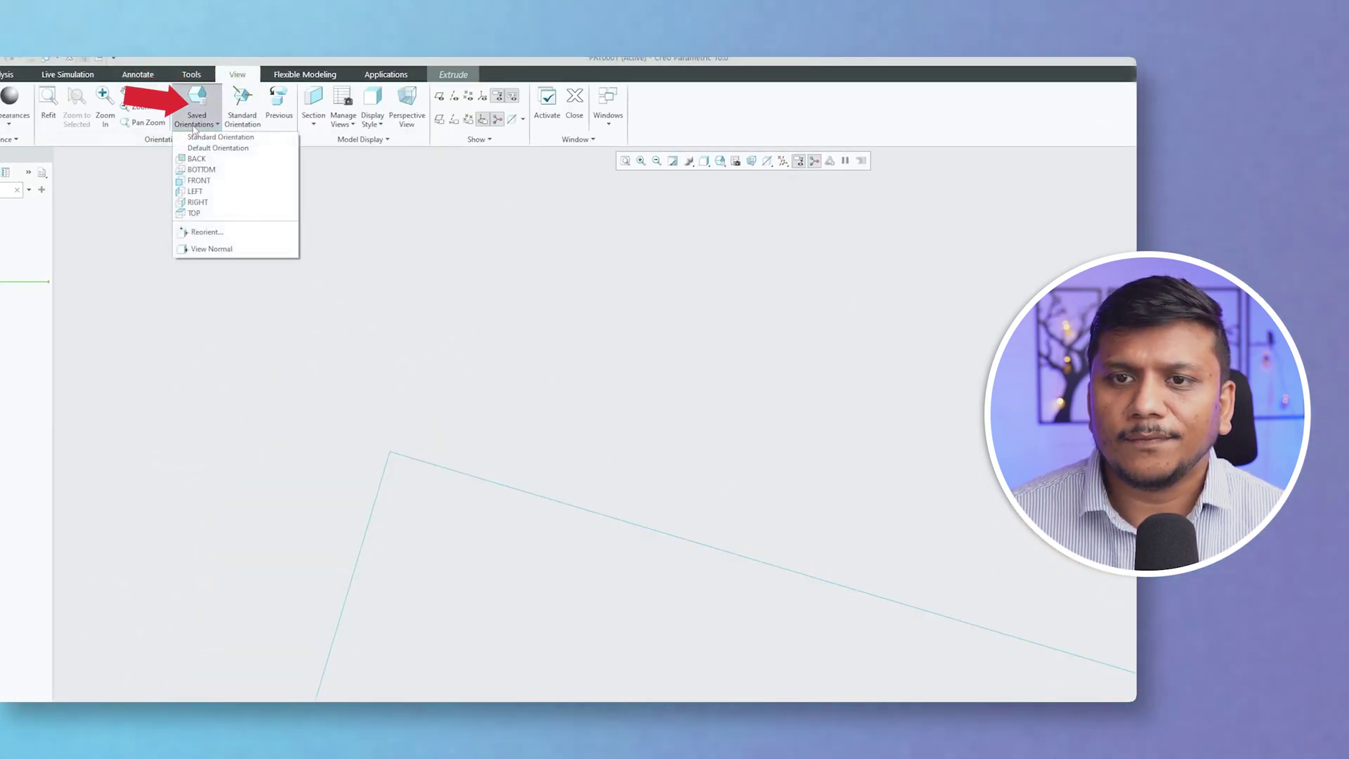
{"action": "left_click", "coordinate": [211, 246]}
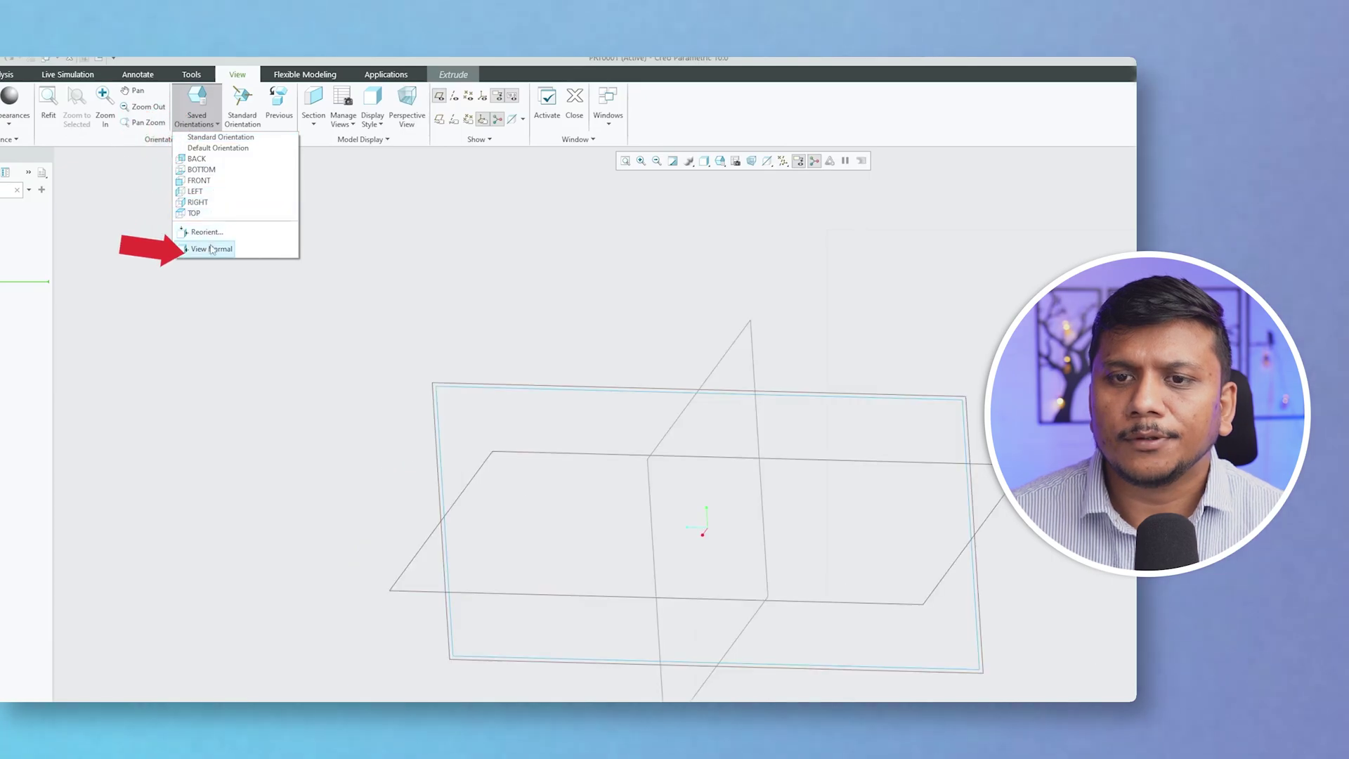
{"action": "left_click", "coordinate": [450, 383]}
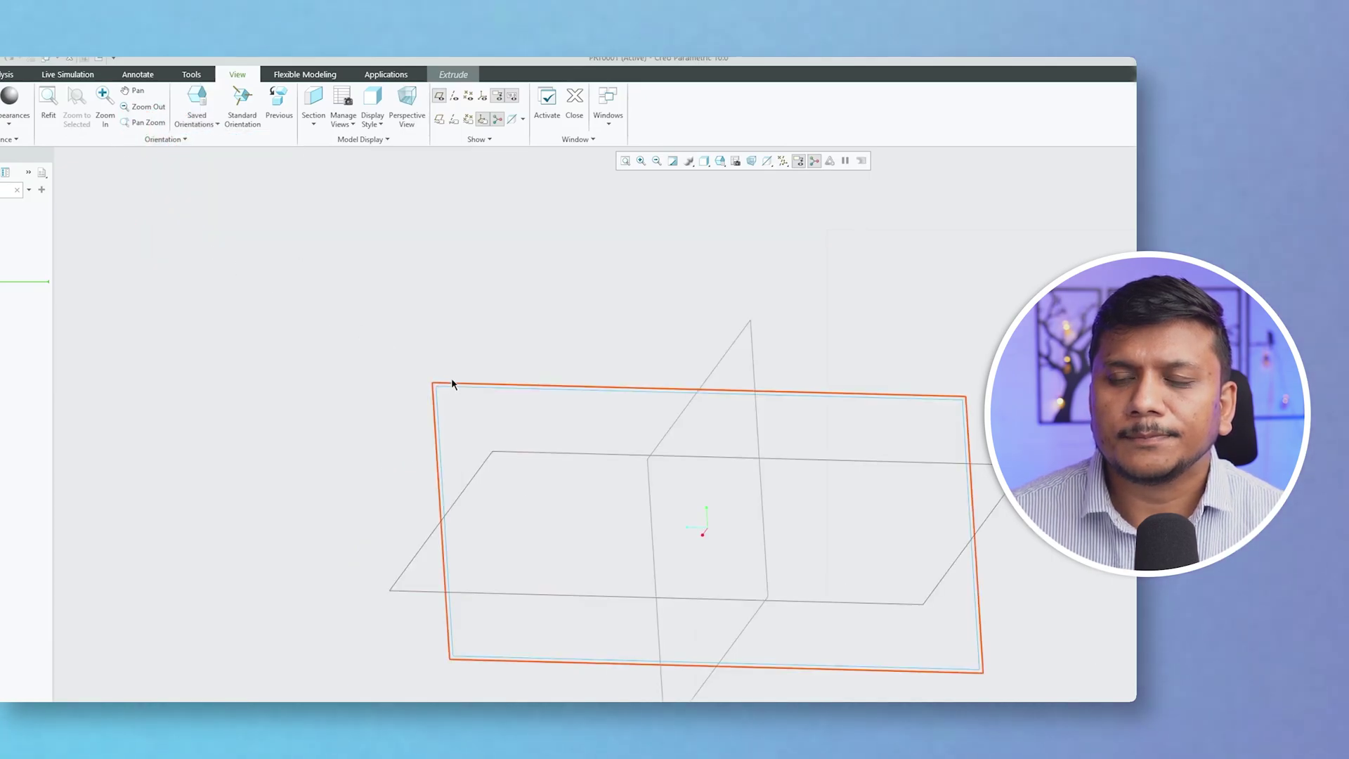
- Hide the datum planes and return to the Extrude dashboard, zooming to check the walls
{"action": "left_click", "coordinate": [782, 161]}
{"action": "left_click", "coordinate": [785, 231]}
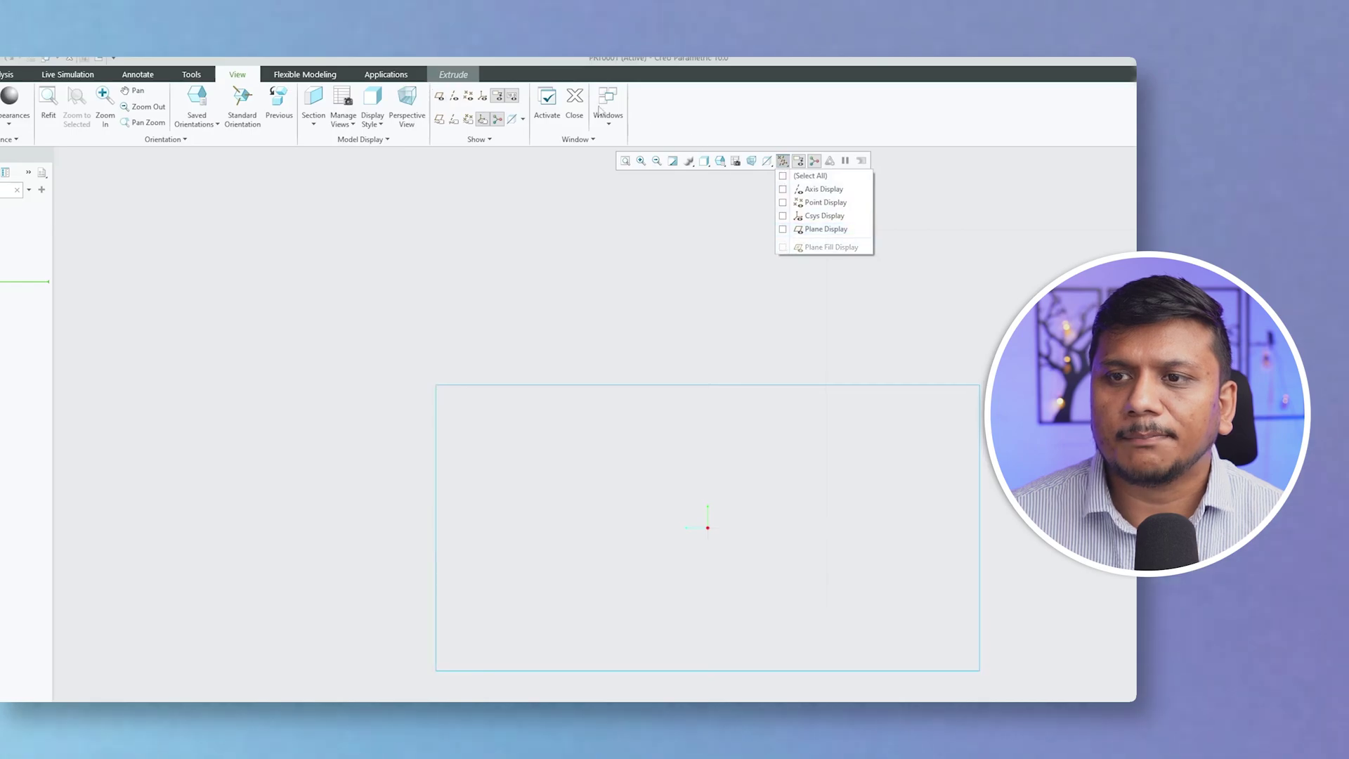
{"action": "left_click", "coordinate": [455, 77]}
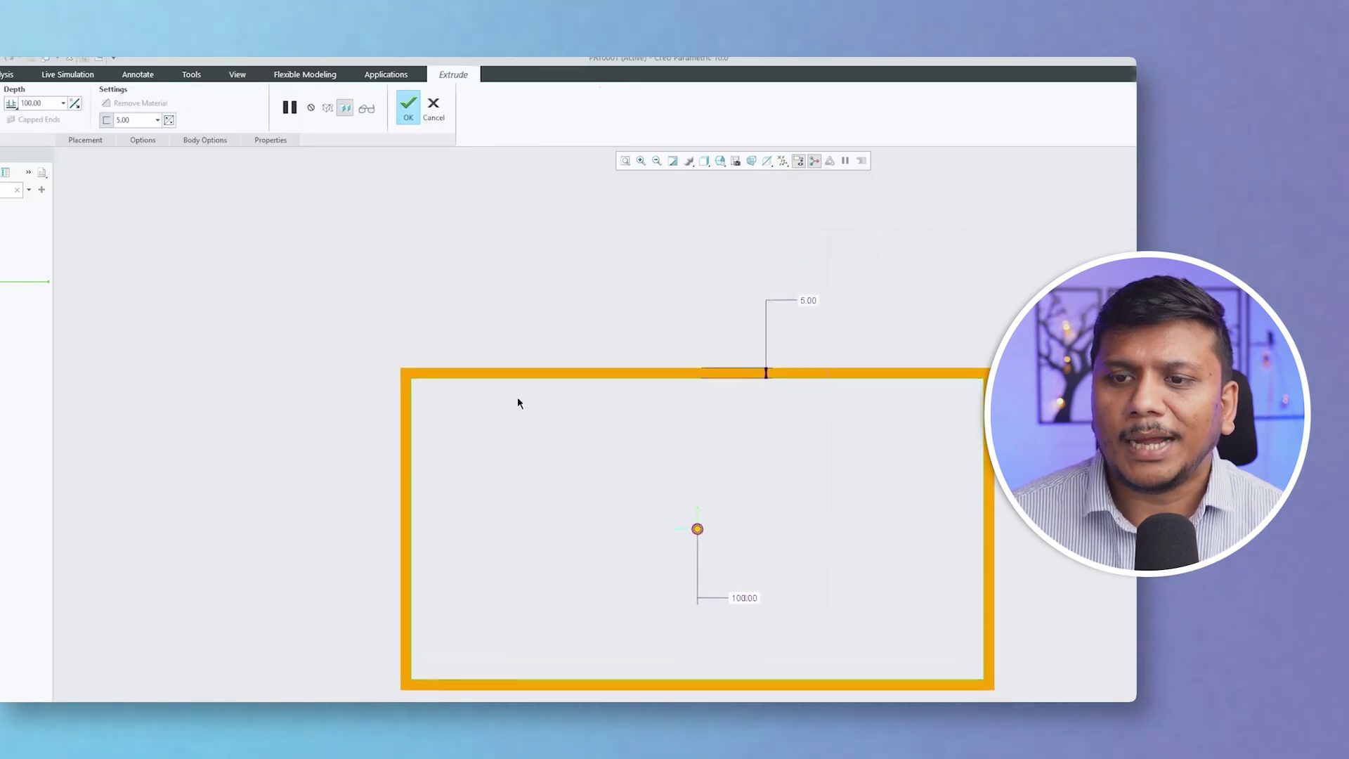
{"action": "scroll", "coordinate": [350, 330], "scroll_direction": "down", "scroll_amount": 5}
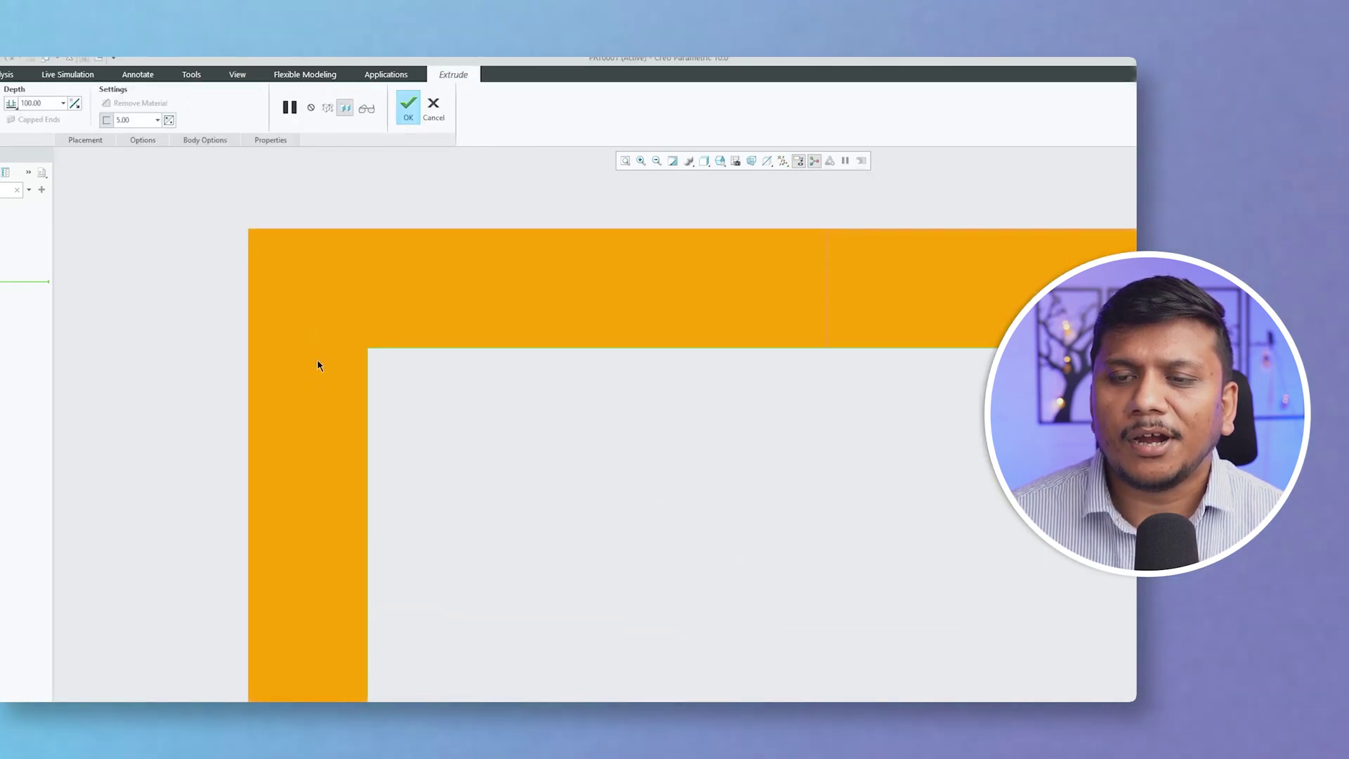
{"action": "scroll", "coordinate": [278, 433], "scroll_direction": "up", "scroll_amount": 3}
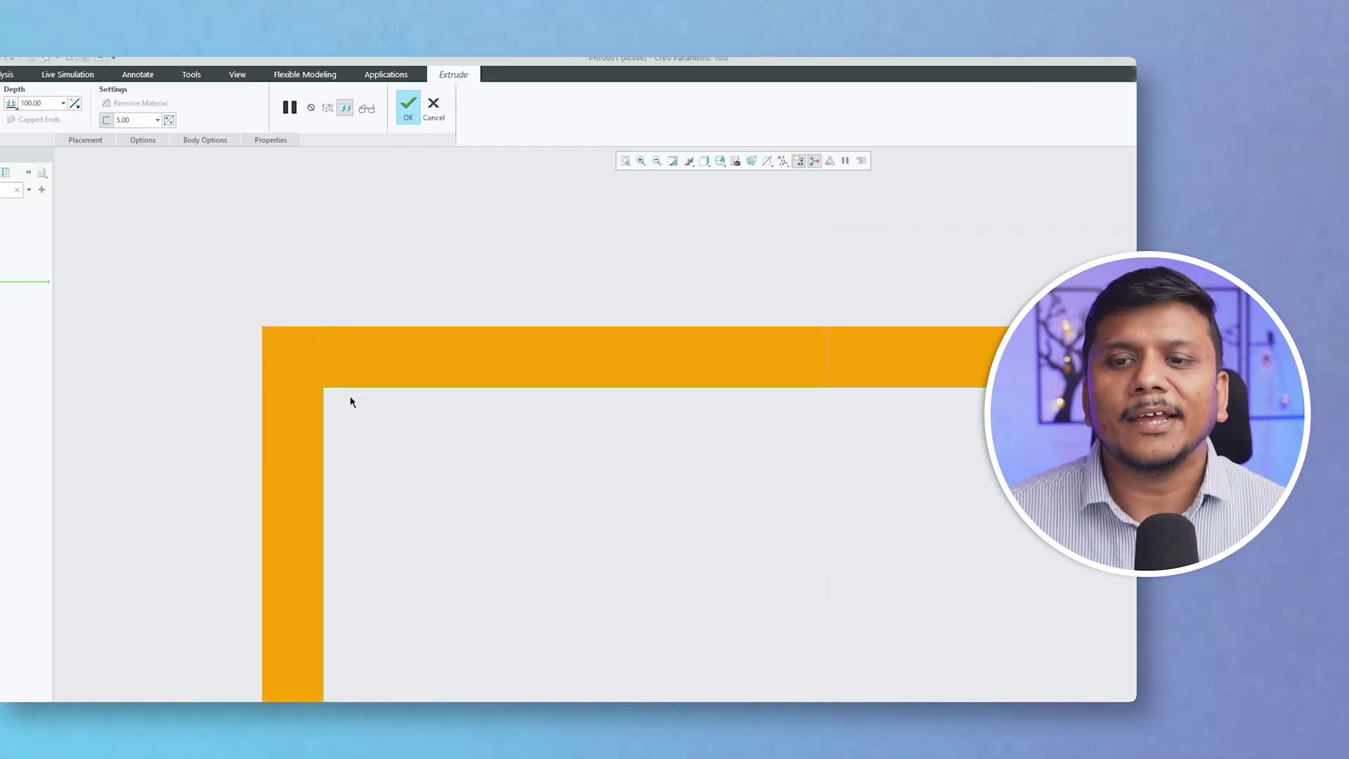
{"action": "scroll", "coordinate": [349, 398], "scroll_direction": "down", "scroll_amount": 3}
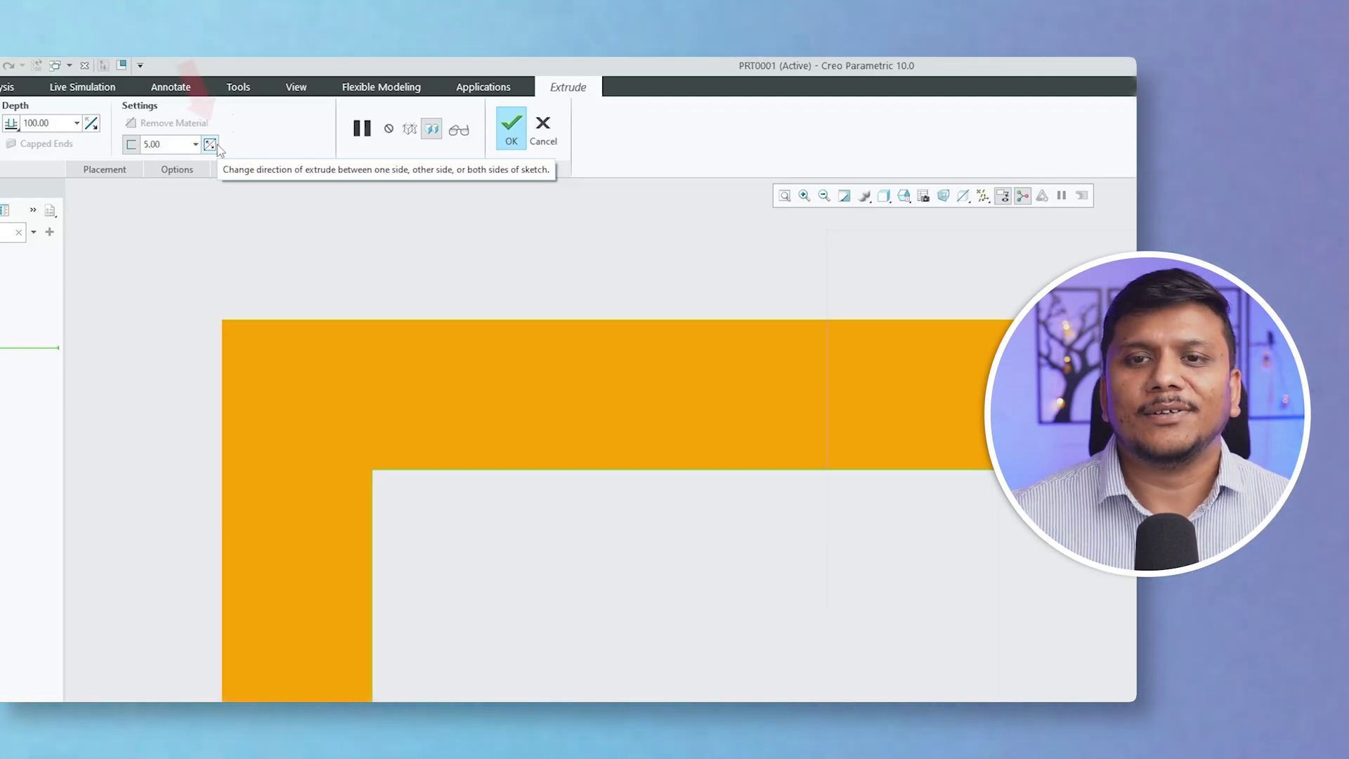
- Toggle the 5.00 wall thickness between sides, ending centred on both sides of the sketch line
{"action": "left_click", "coordinate": [210, 144]}
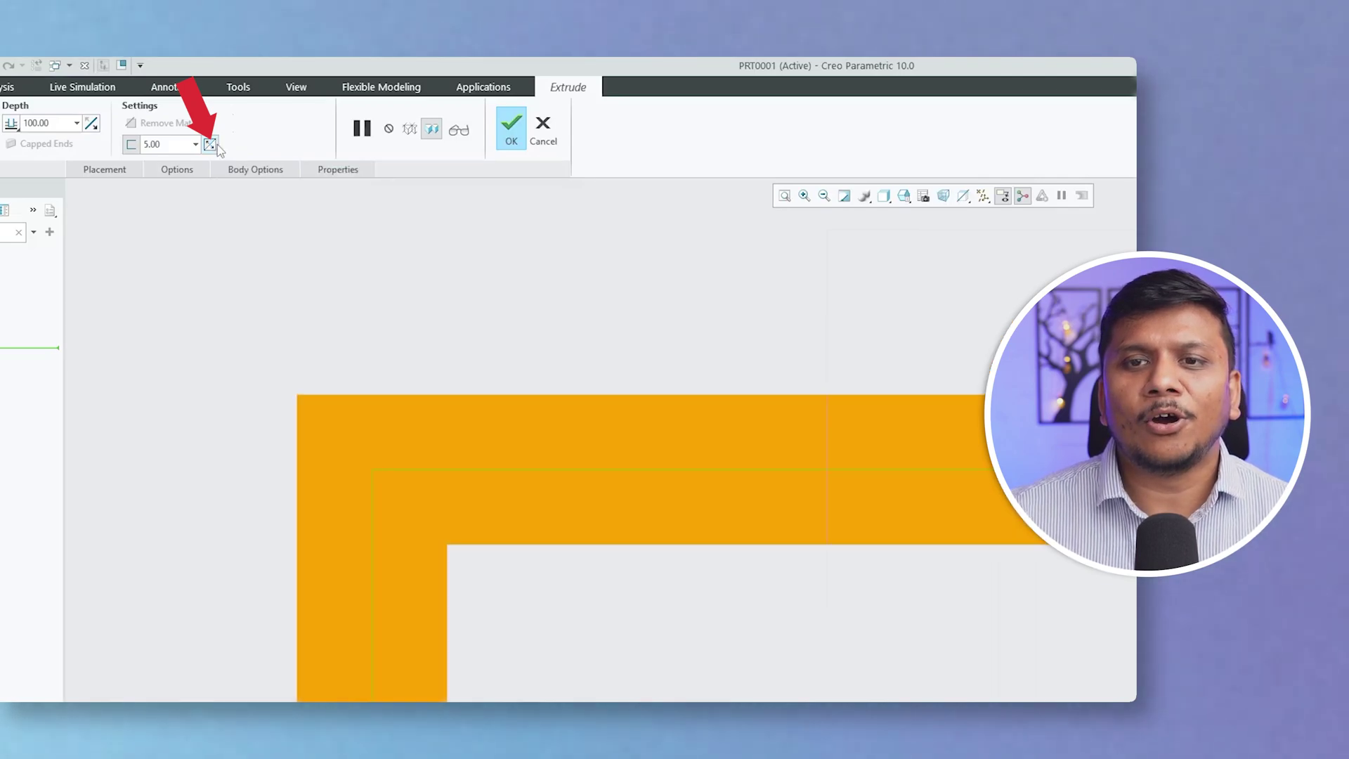
{"action": "scroll", "coordinate": [453, 491], "scroll_direction": "down", "scroll_amount": 2}
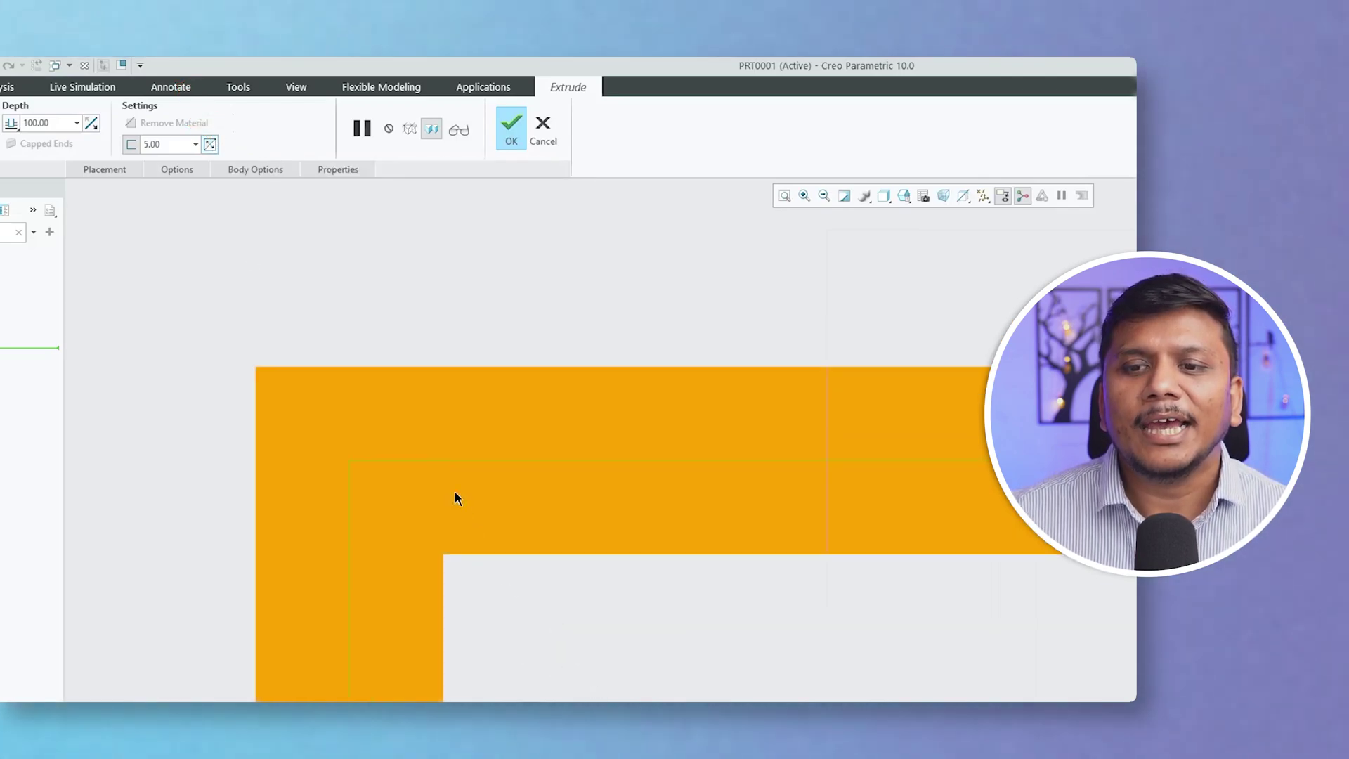
{"action": "scroll", "coordinate": [383, 451], "scroll_direction": "down", "scroll_amount": 4}
{"action": "scroll", "coordinate": [233, 425], "scroll_direction": "up", "scroll_amount": 5}
{"action": "scroll", "coordinate": [309, 410], "scroll_direction": "up", "scroll_amount": 3}
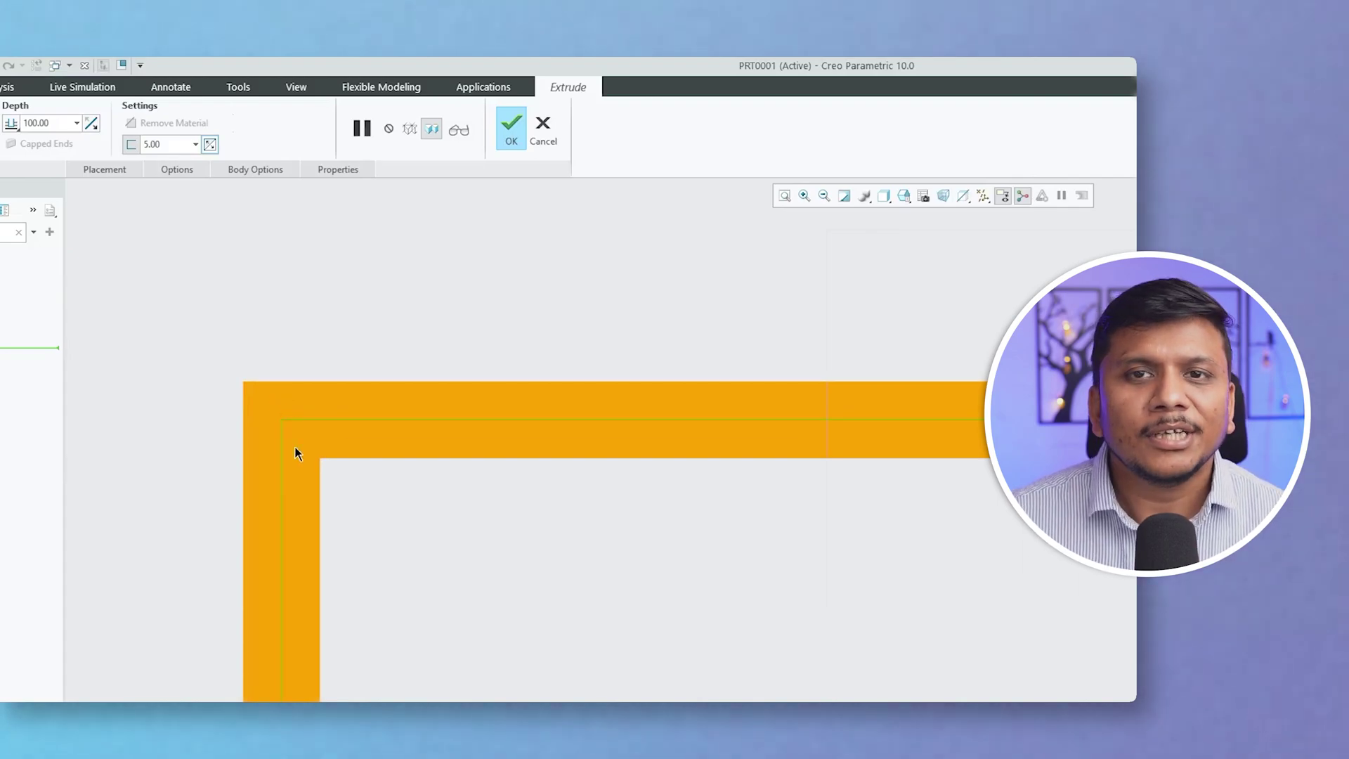
{"action": "scroll", "coordinate": [252, 404], "scroll_direction": "up", "scroll_amount": 4}
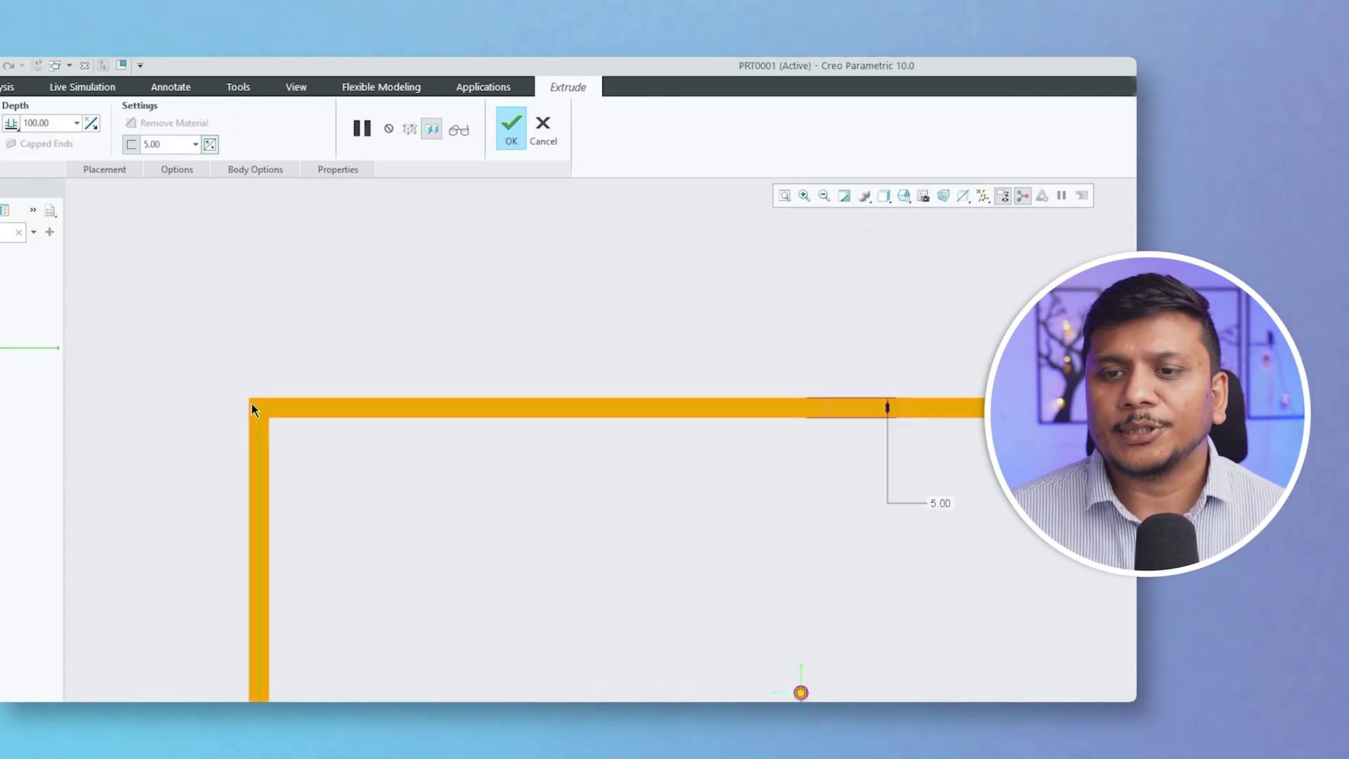
{"action": "scroll", "coordinate": [251, 403], "scroll_direction": "down", "scroll_amount": 3}
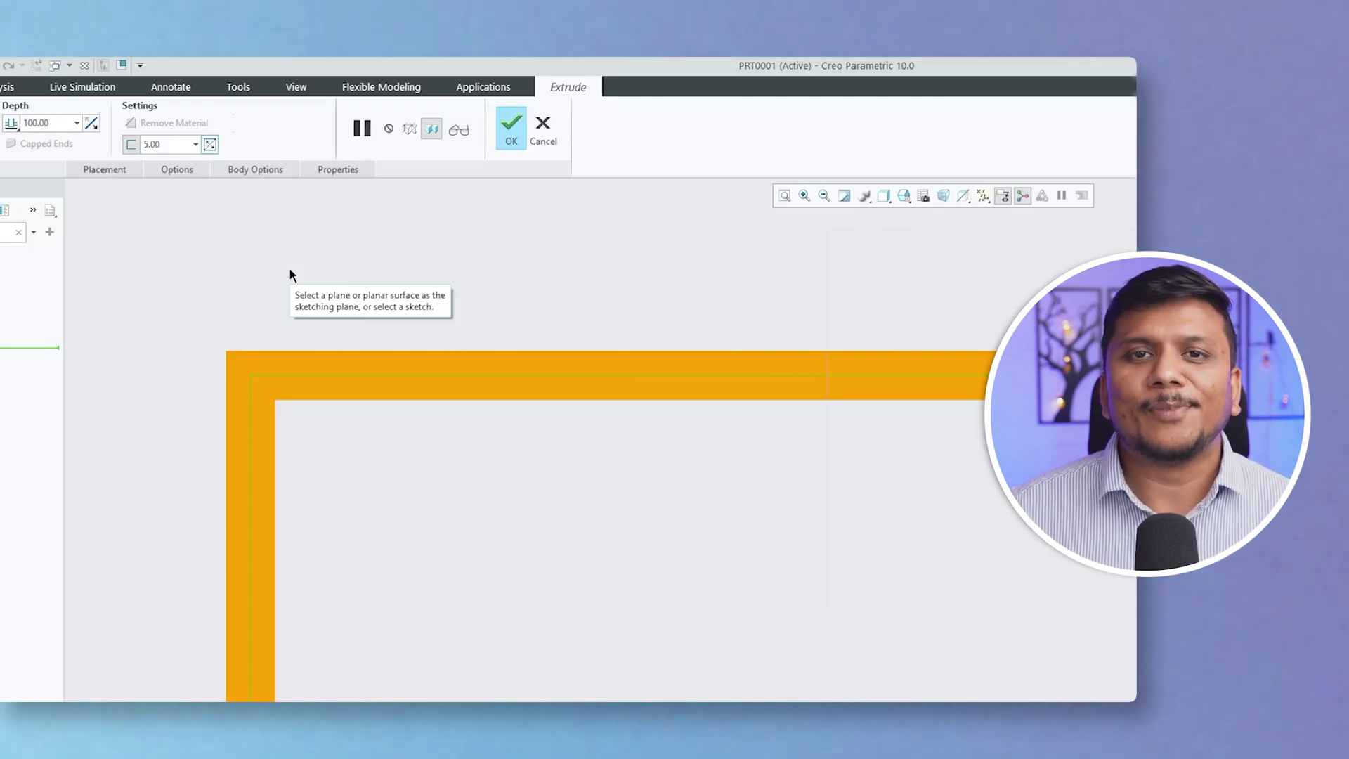
{"action": "left_click", "coordinate": [211, 145]}
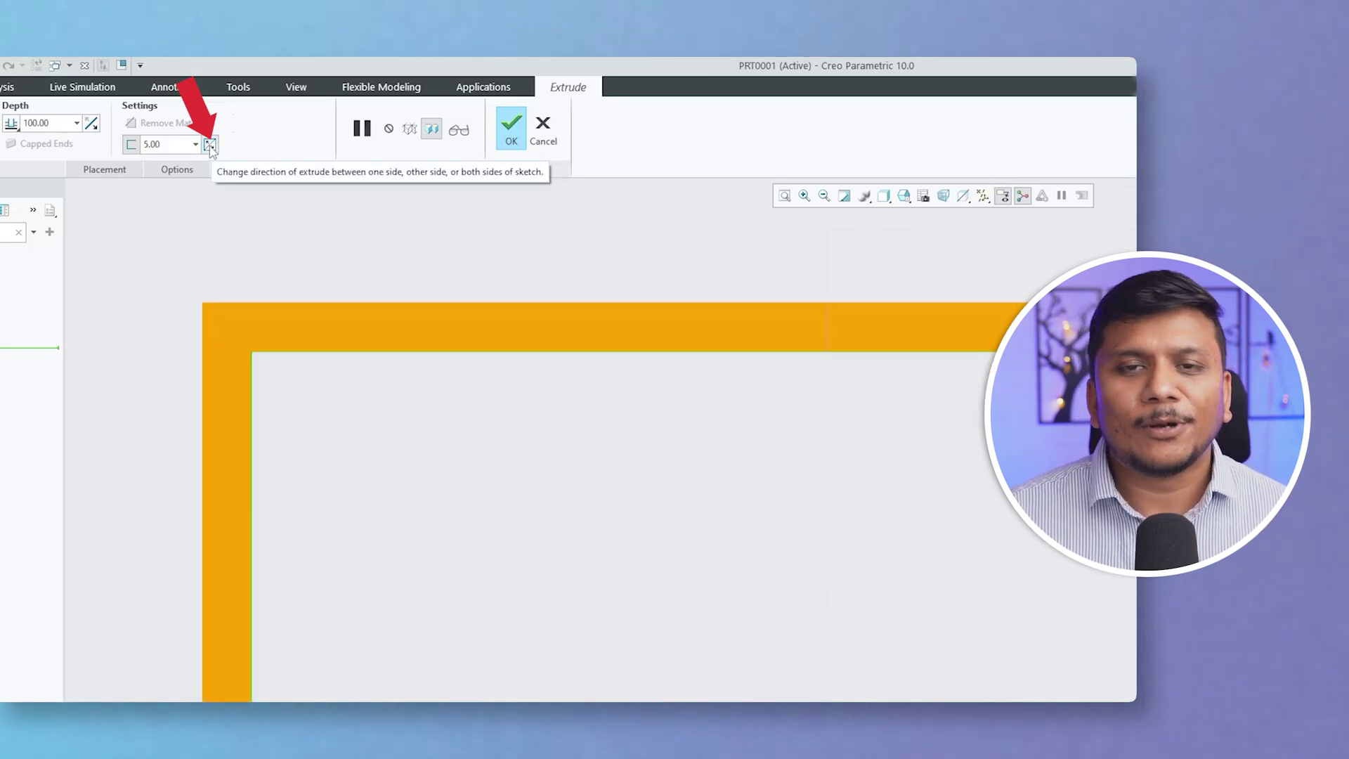
{"action": "left_click", "coordinate": [210, 145]}
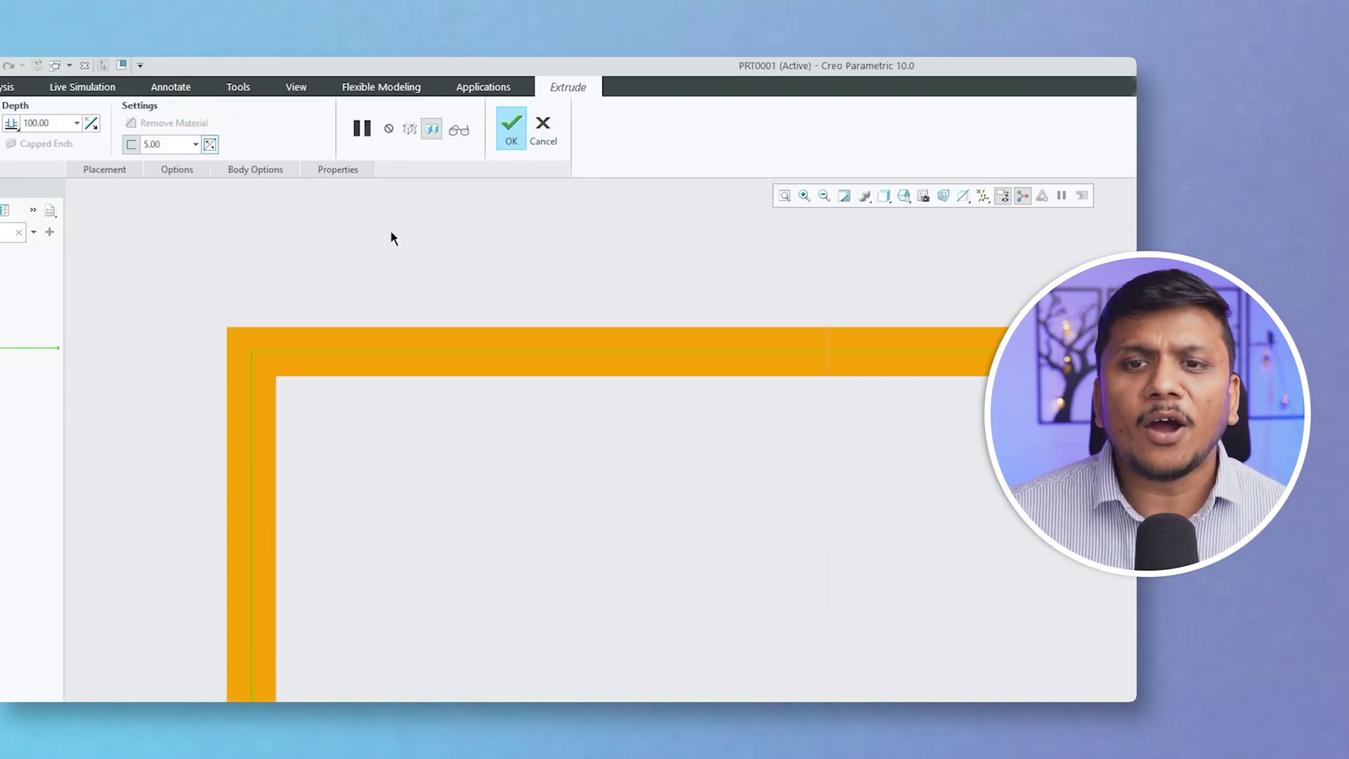
- Accept the thin-walled extrusion, then delete Extrude 1 from the model tree and select Sketch 1
{"action": "middle_click", "coordinate": [347, 307]}
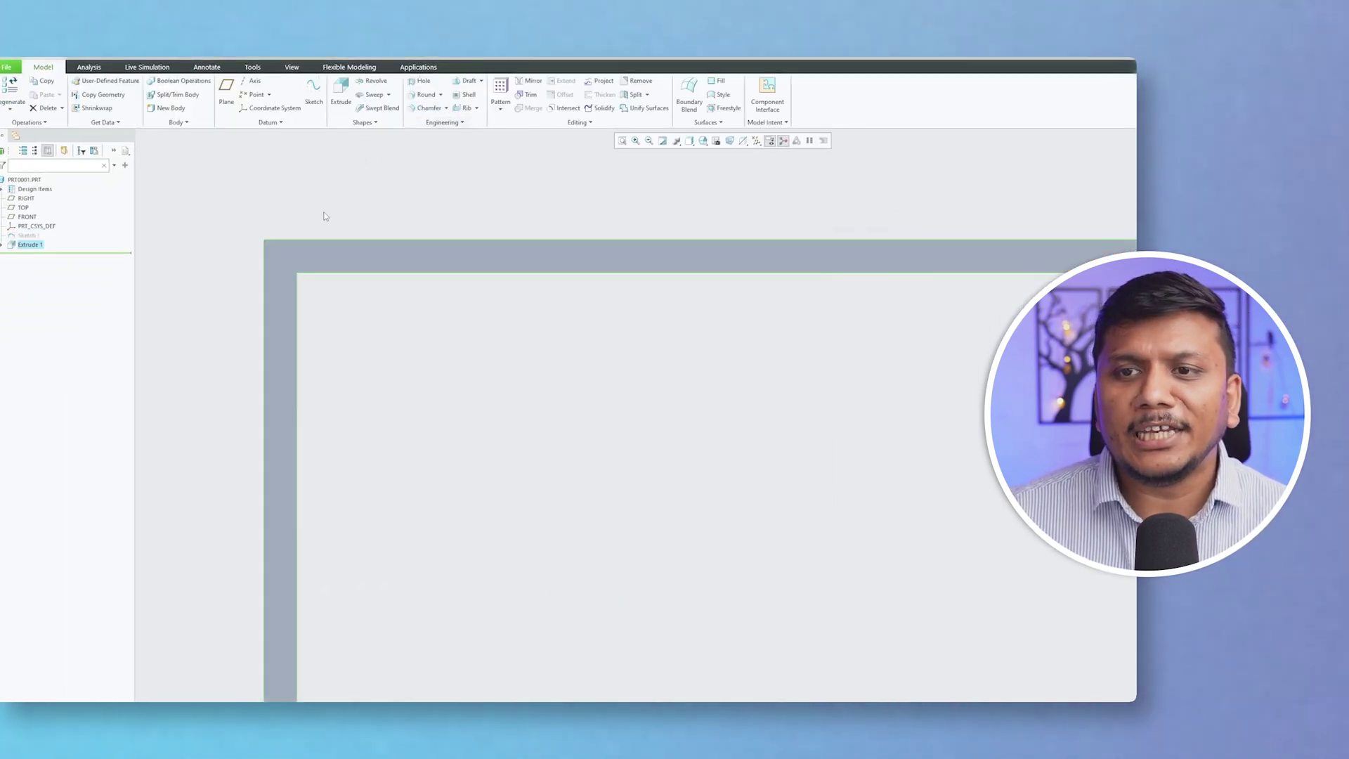
{"action": "key", "text": "ctrl+d"}
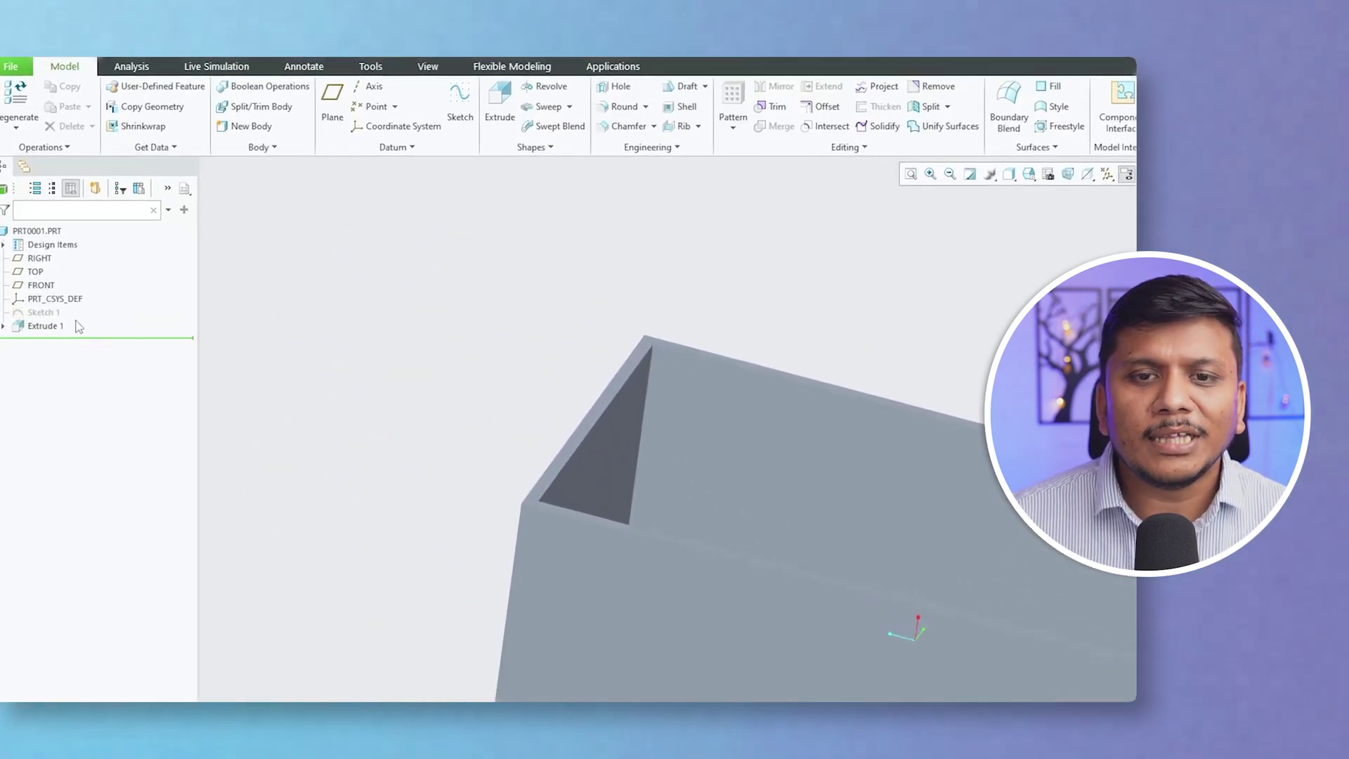
{"action": "left_click", "coordinate": [36, 246]}
{"action": "right_click", "coordinate": [55, 331]}
{"action": "left_click", "coordinate": [89, 458]}
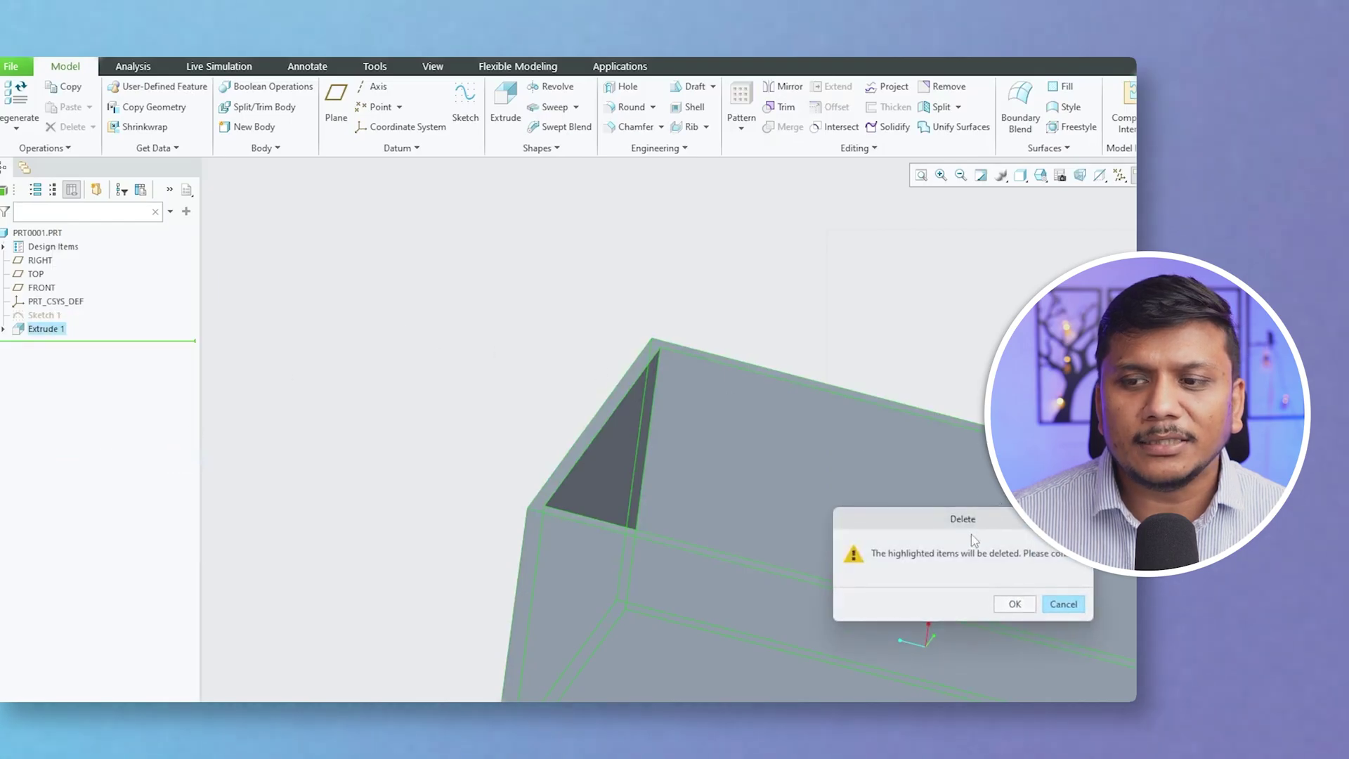
{"action": "left_click", "coordinate": [1016, 605]}
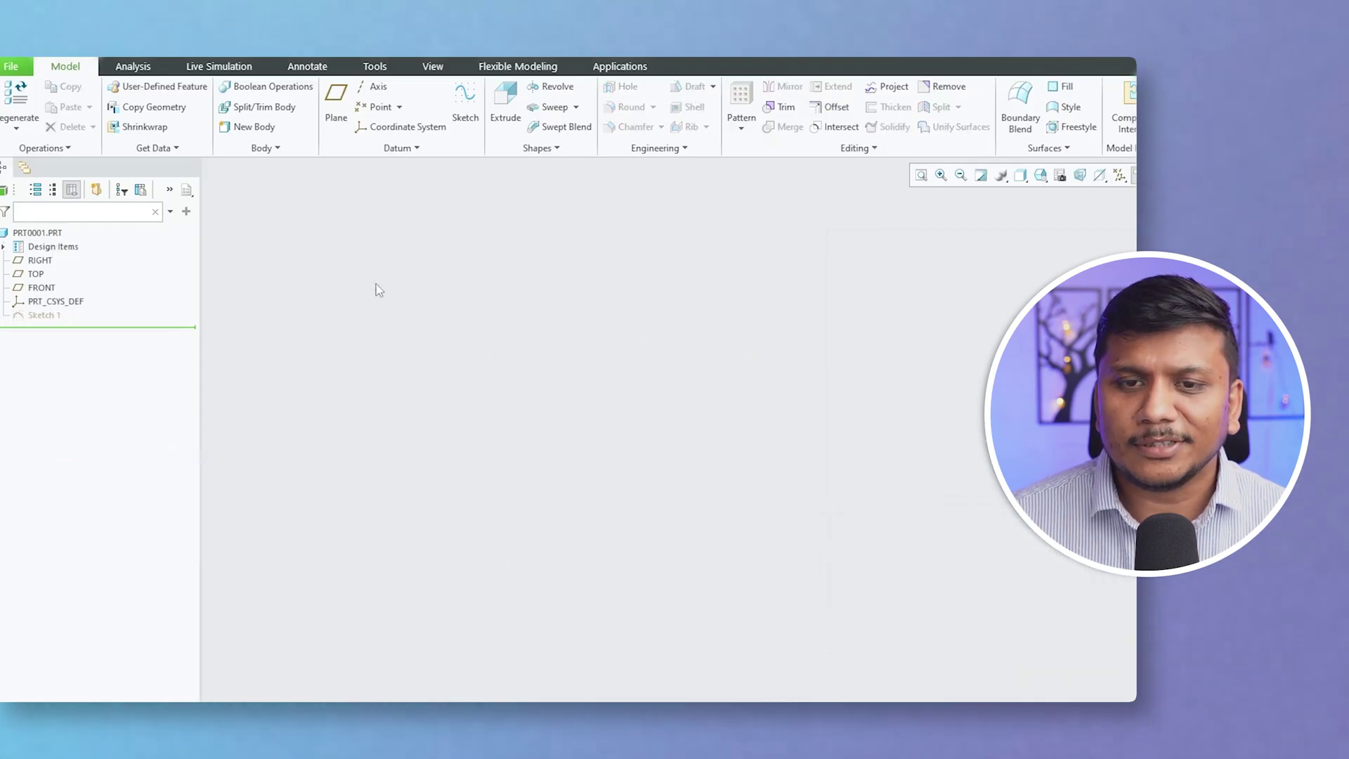
{"action": "left_click", "coordinate": [66, 316]}
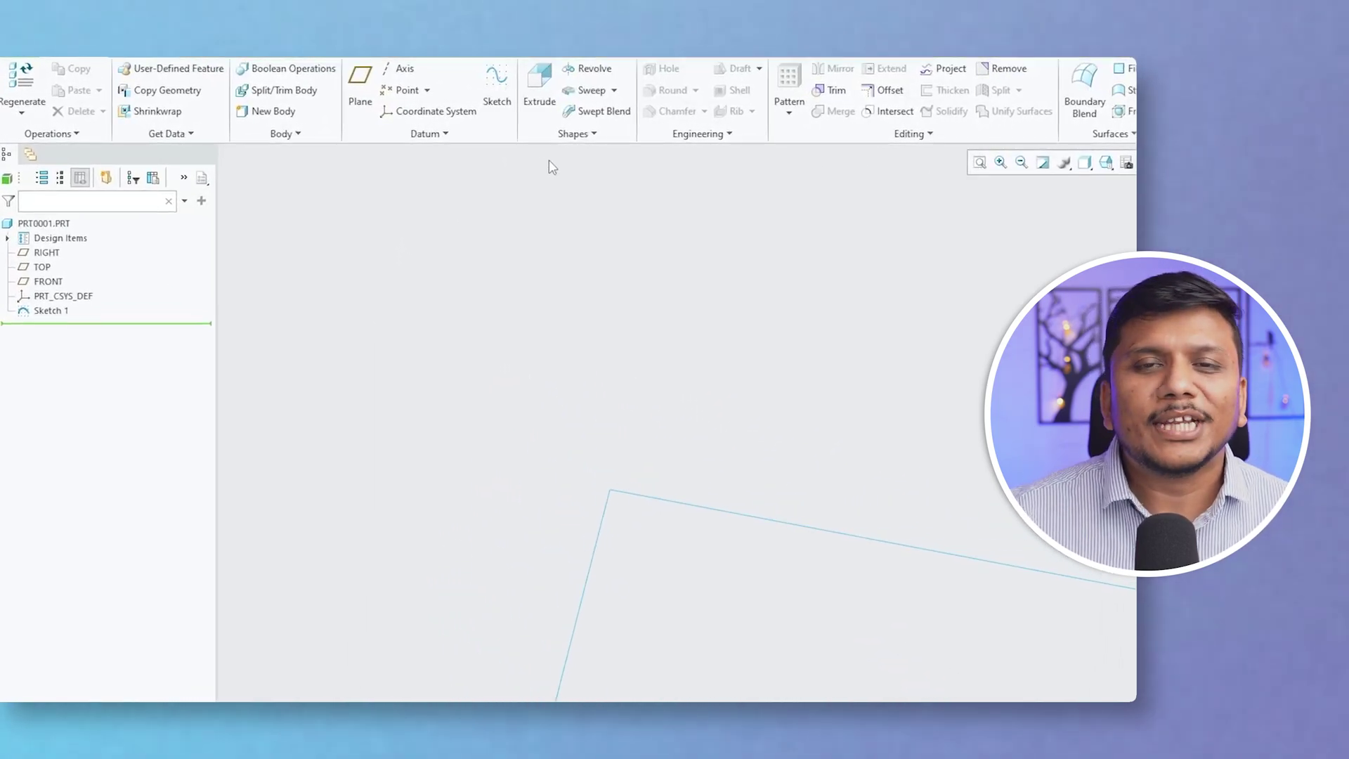
- Extrude Sketch 1 with a side 1 depth of 100
{"action": "left_click", "coordinate": [542, 96]}
{"action": "left_click", "coordinate": [634, 492]}
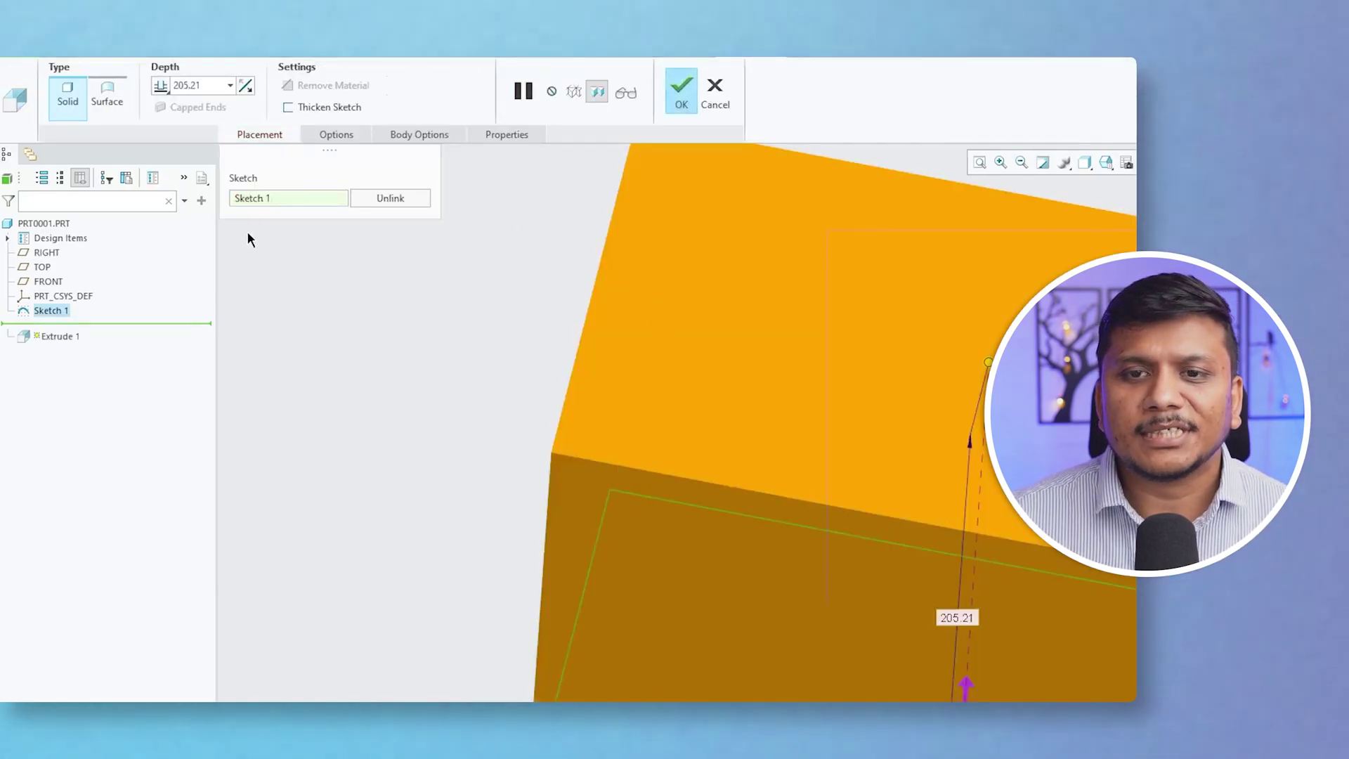
{"action": "left_click", "coordinate": [215, 85]}
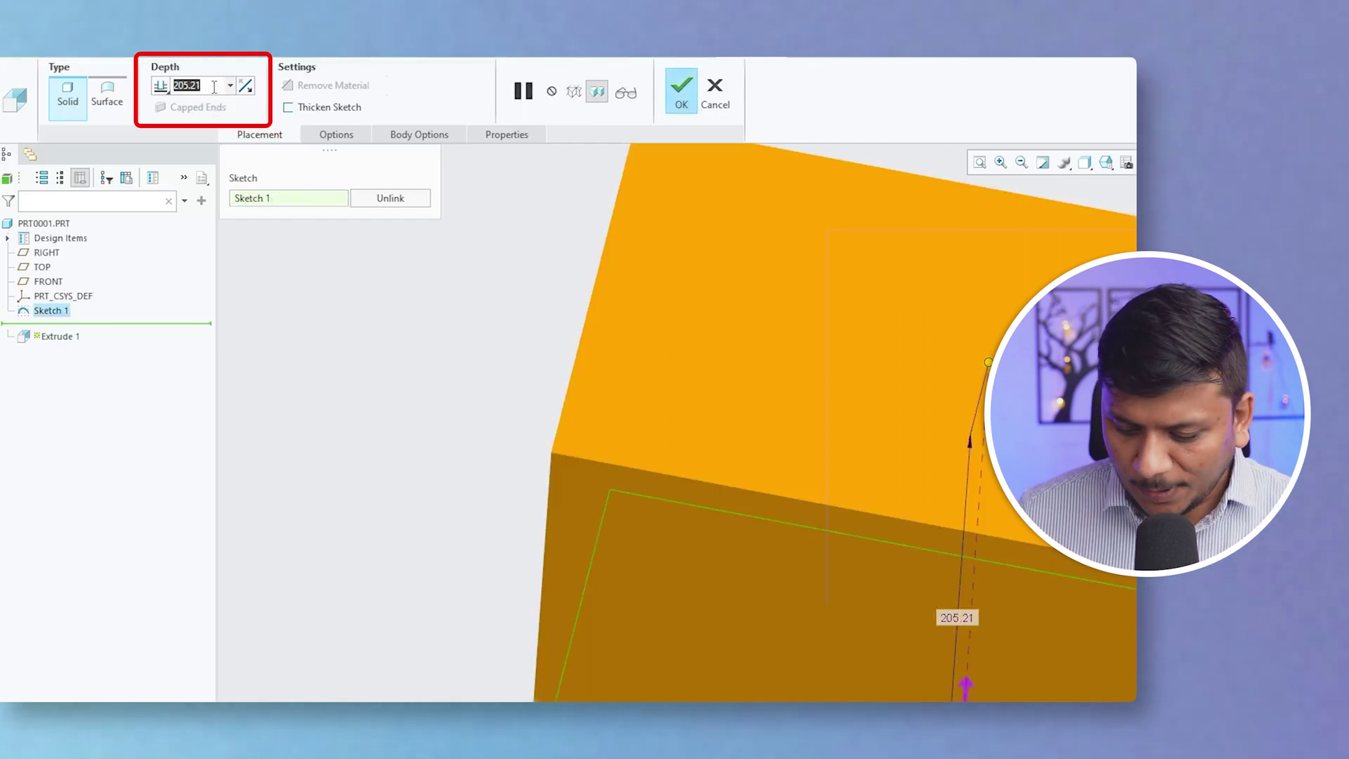
{"action": "type", "text": "100"}
{"action": "key", "text": "Return"}
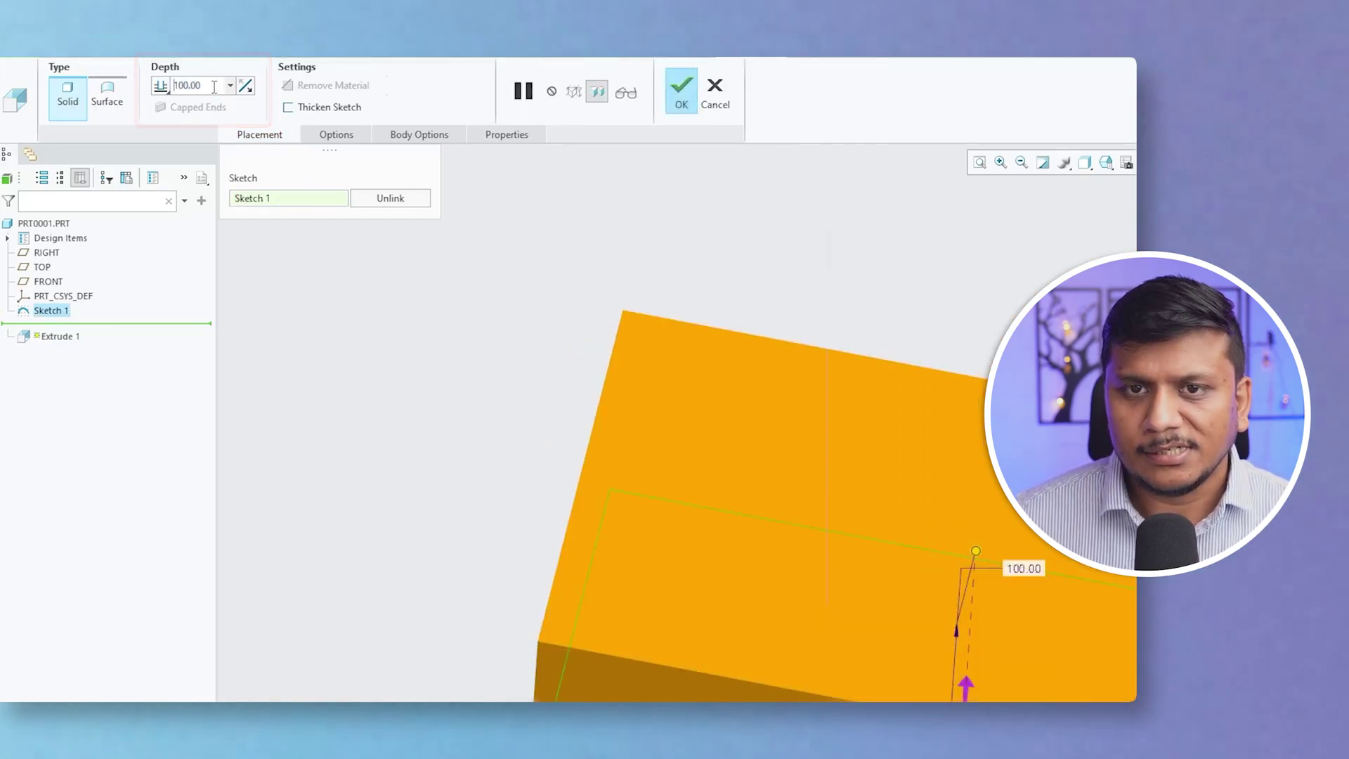
- Set Side 2 to a Variable depth of 10
{"action": "left_click", "coordinate": [331, 134]}
{"action": "left_click", "coordinate": [404, 233]}
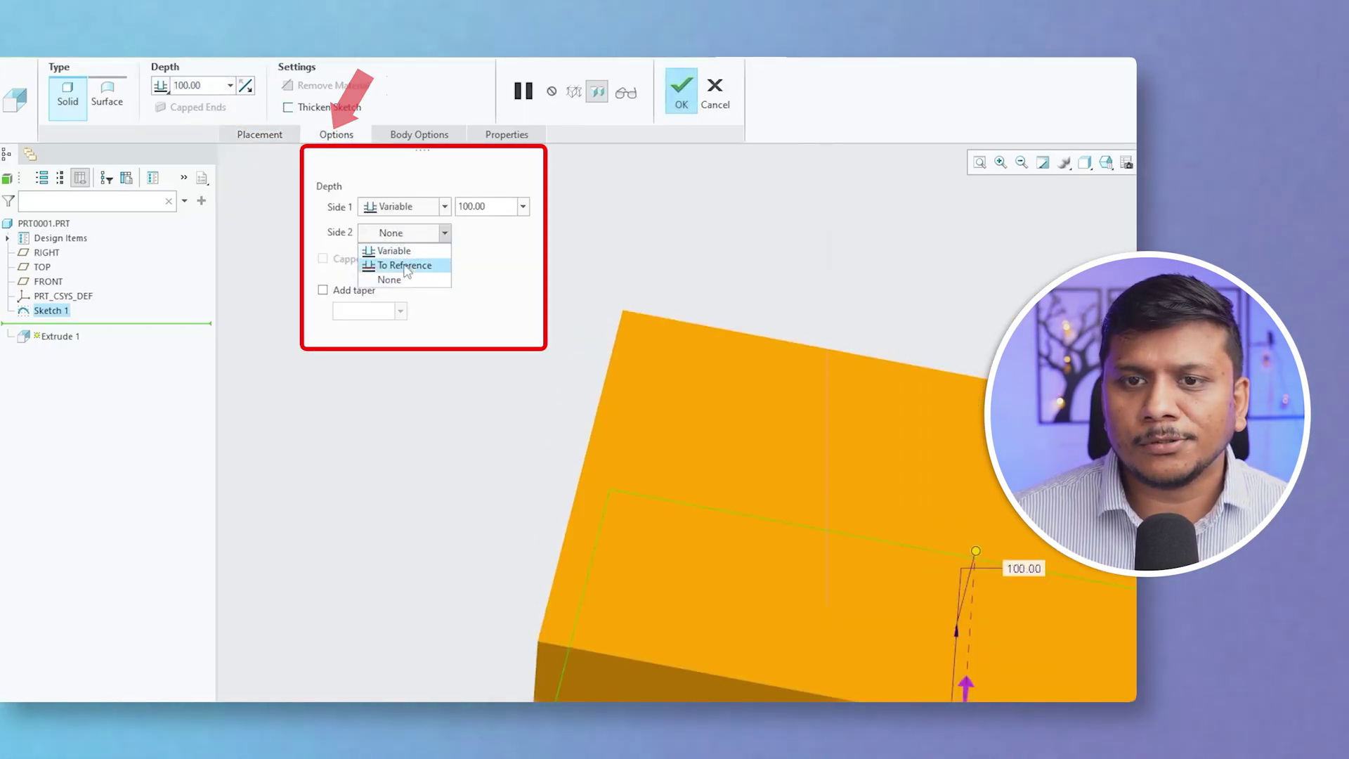
{"action": "left_click", "coordinate": [394, 251]}
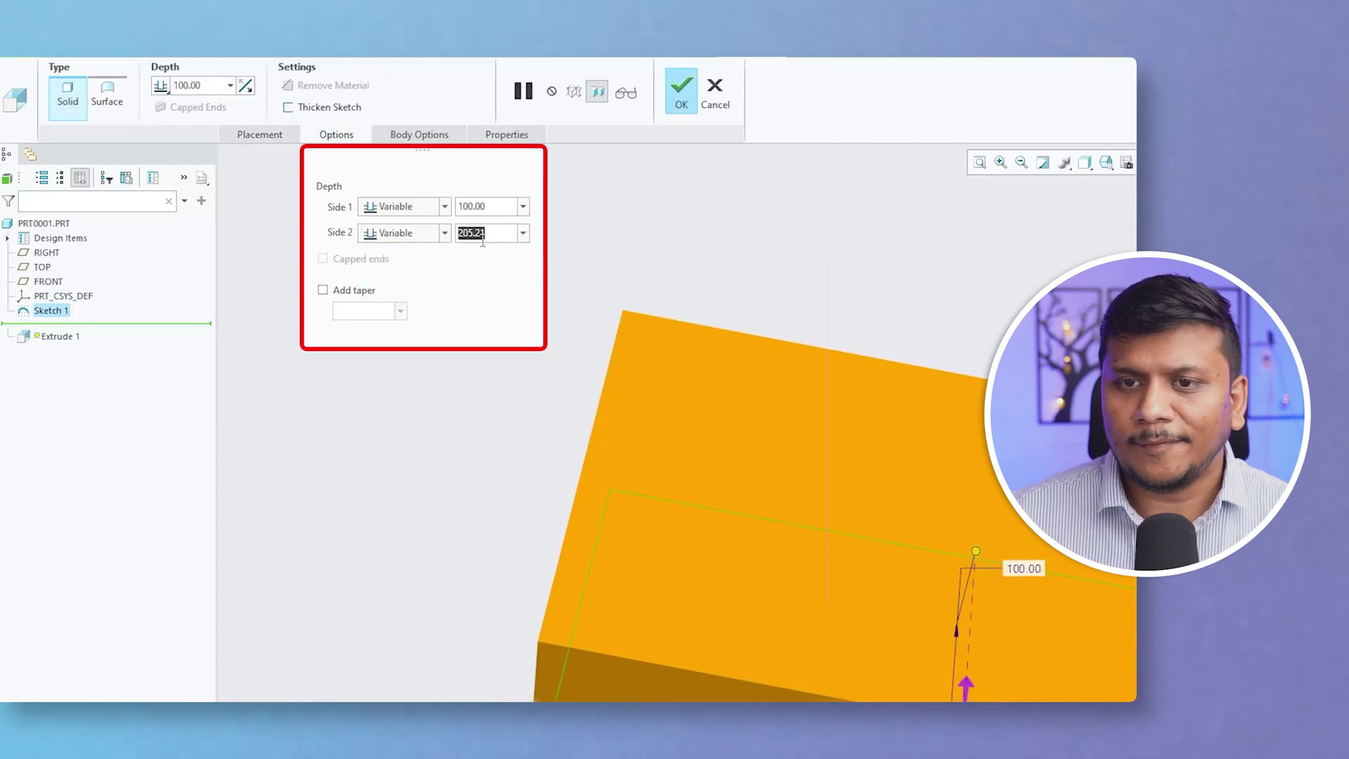
{"action": "type", "text": "10"}
{"action": "key", "text": "Return"}
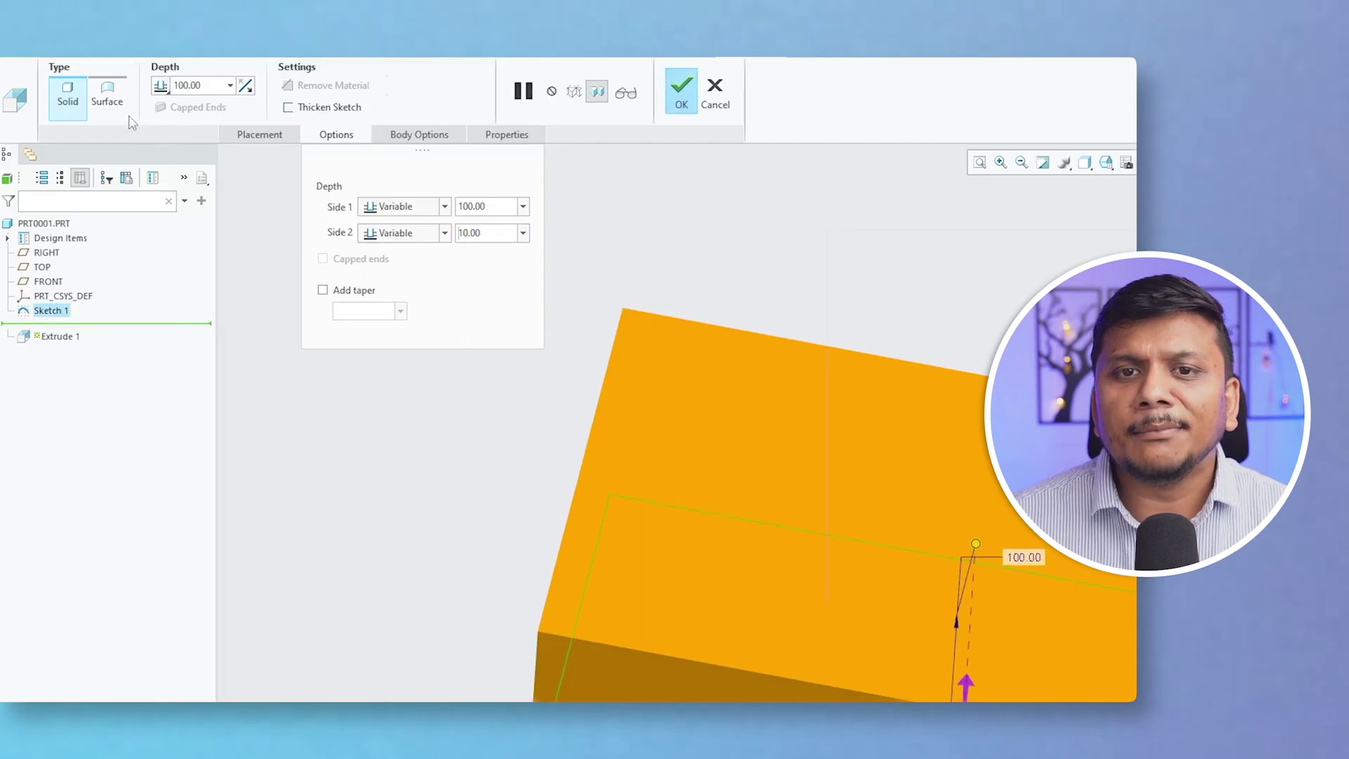
- Switch the extrusion type to Surface, accept it, and orbit the open four-walled tube
{"action": "left_click", "coordinate": [106, 95]}
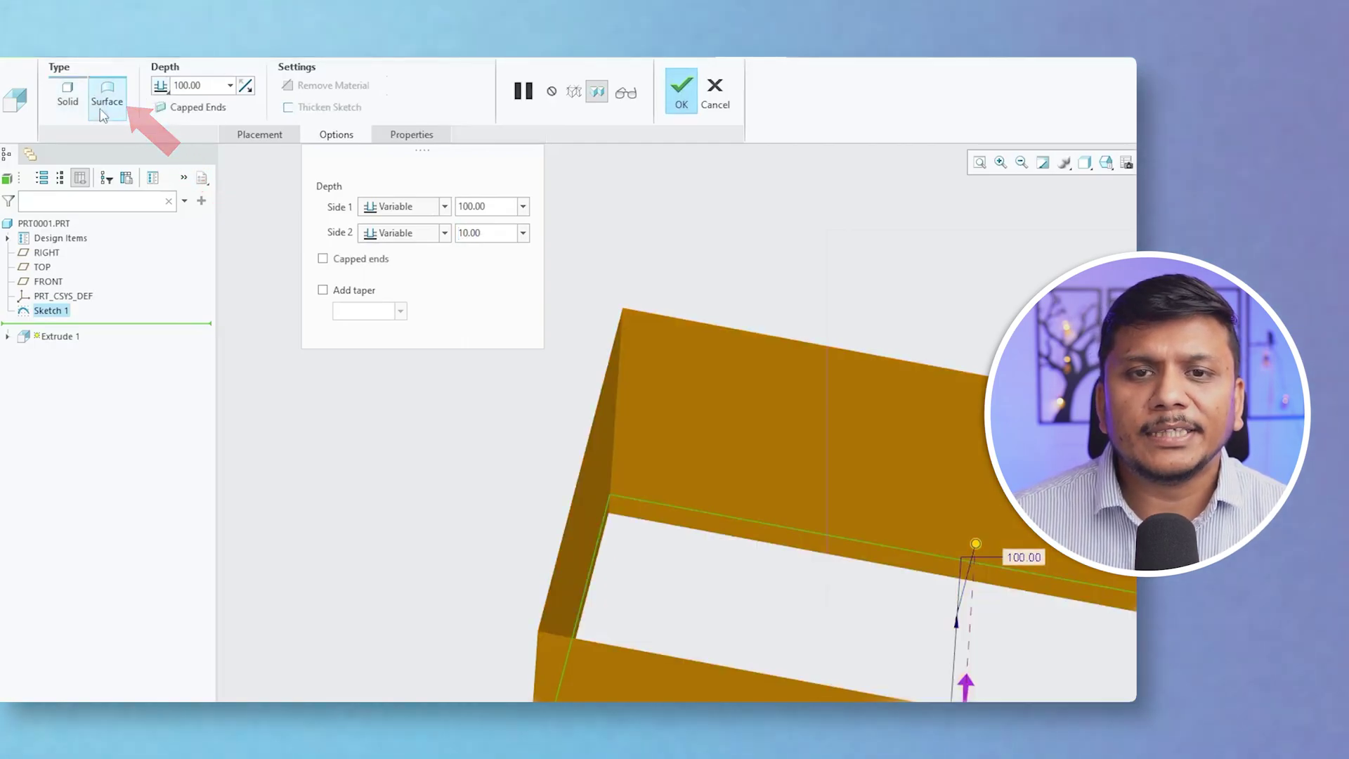
{"action": "key", "text": "ctrl+d"}
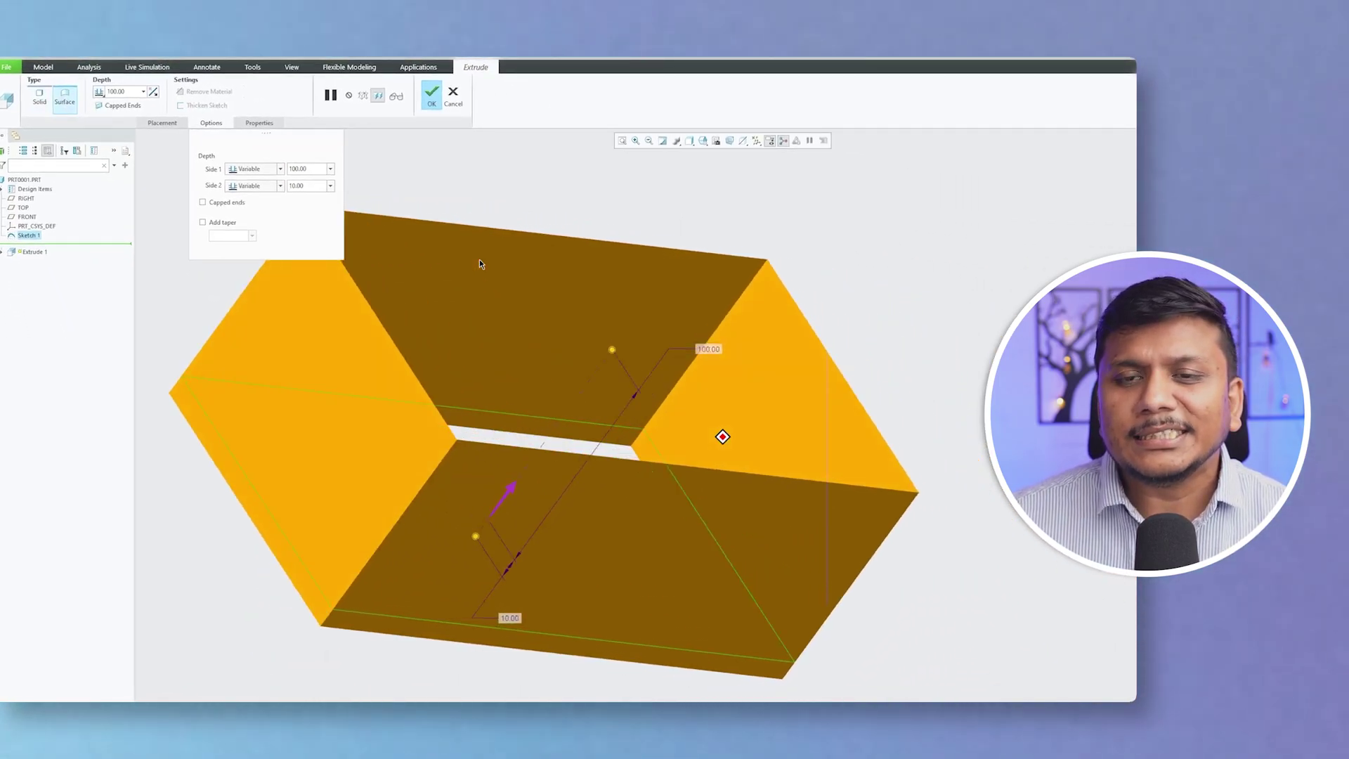
{"action": "left_click", "coordinate": [432, 96]}
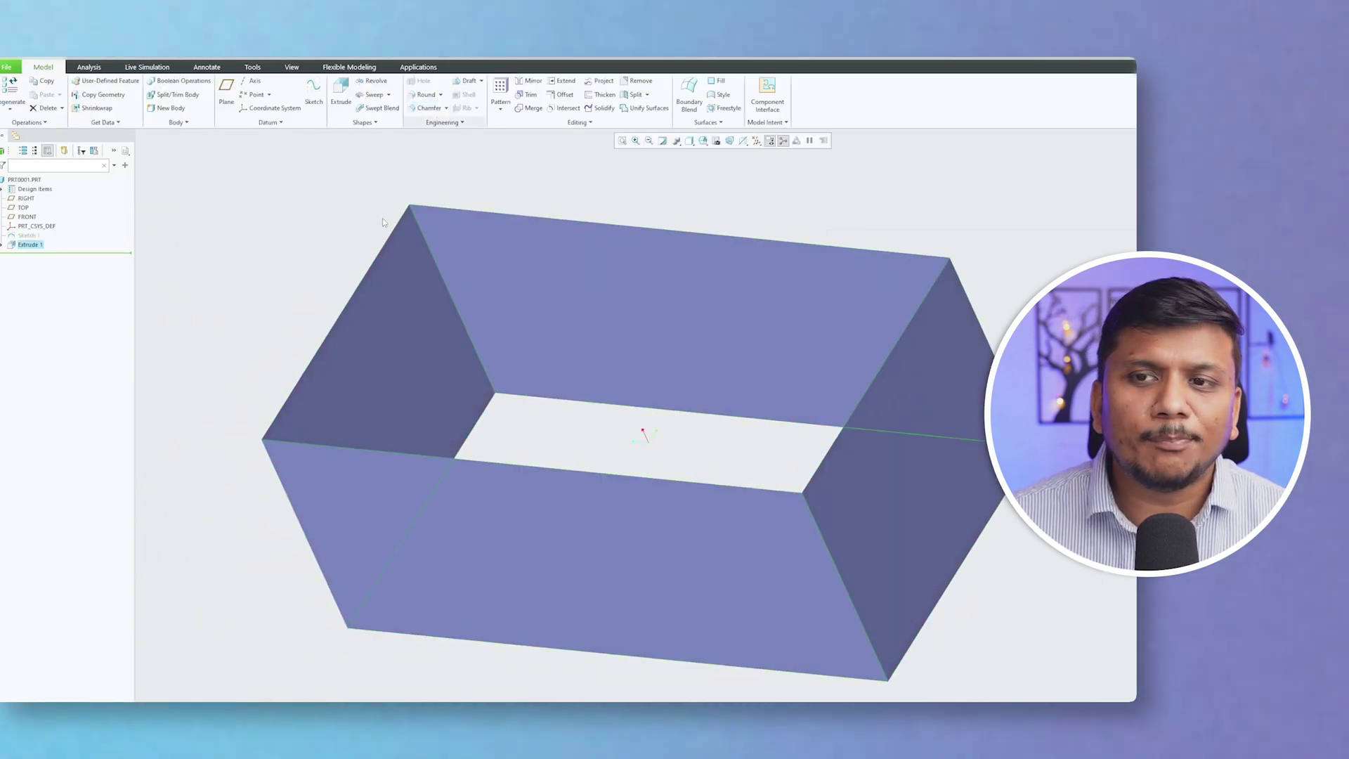
{"action": "middle_click_drag", "start_coordinate": [336, 243], "coordinate": [487, 323]}
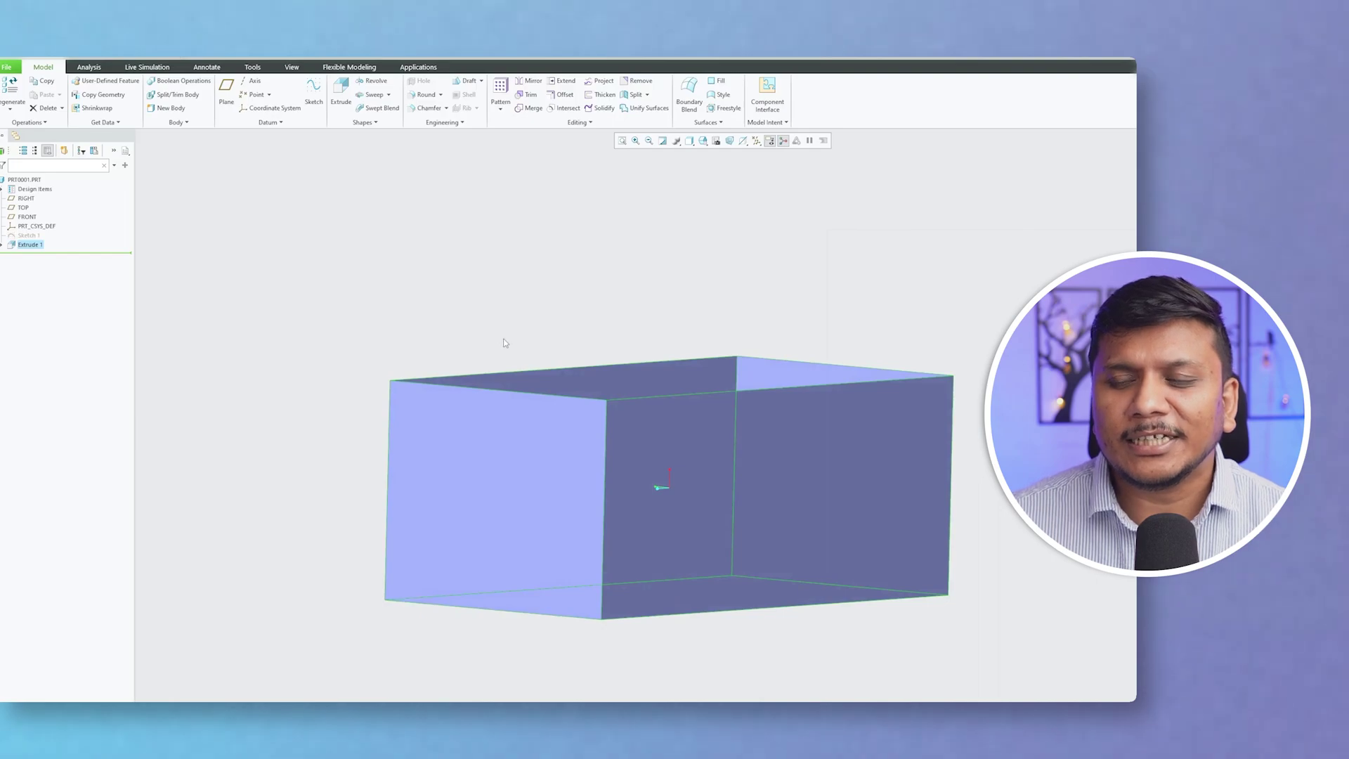
{"action": "key", "text": "ctrl+d"}
{"action": "middle_click_drag", "start_coordinate": [517, 359], "coordinate": [535, 246]}
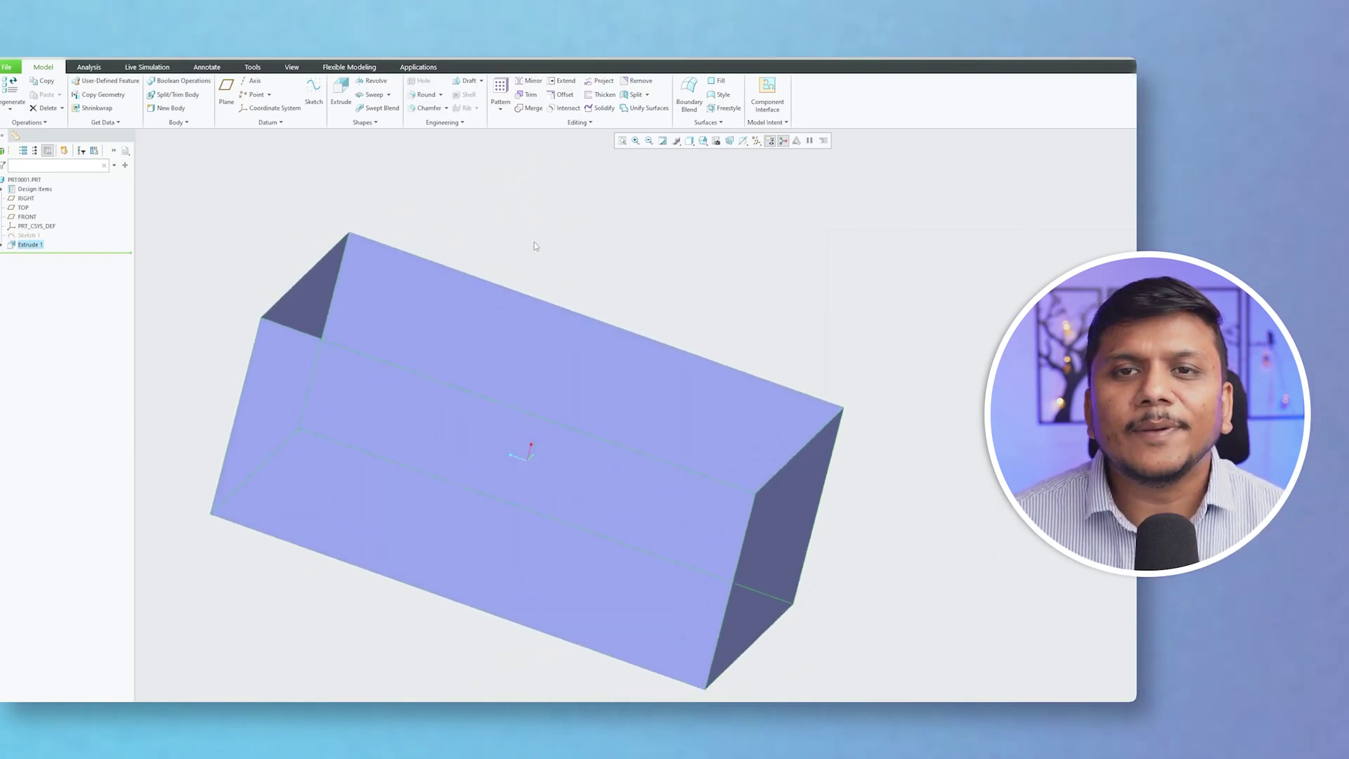